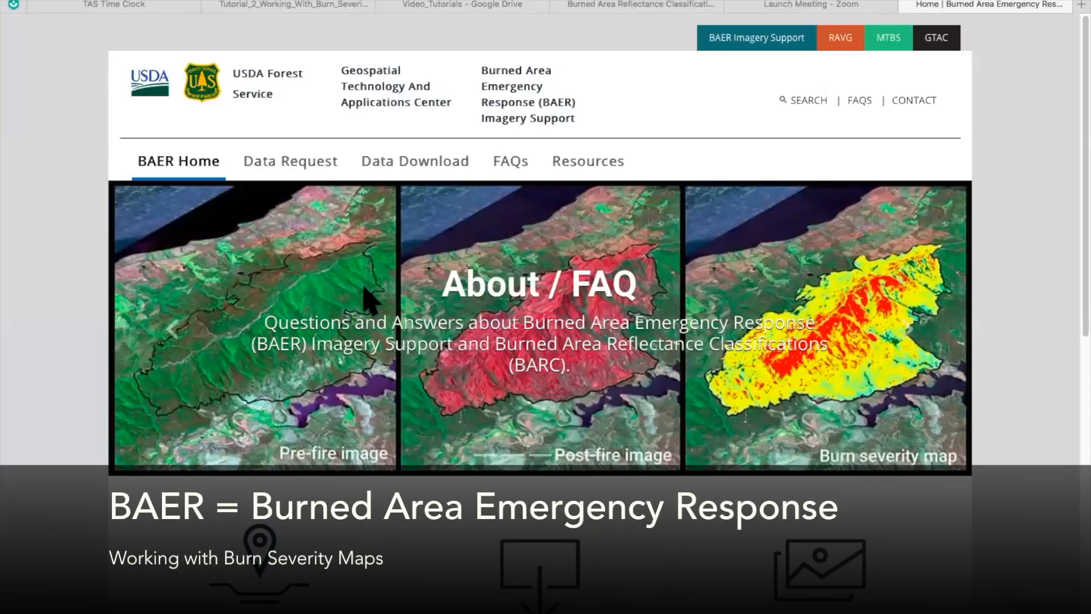
Step: Look through the BAER Imagery Support home page, down to the data request, download and about sections
scroll(369, 287, "down", 1)
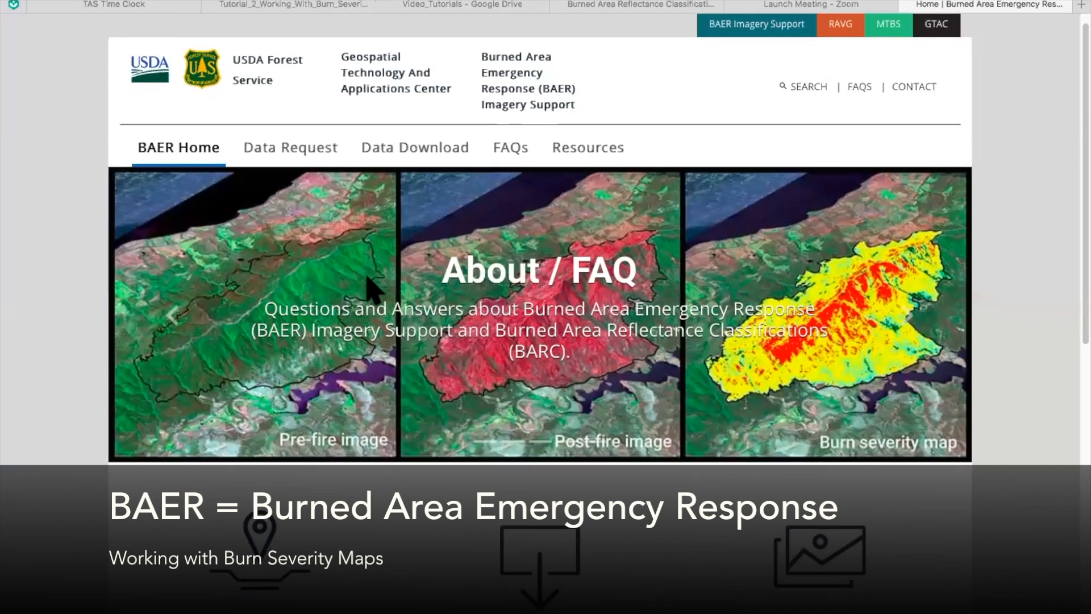
scroll(369, 287, "down", 2)
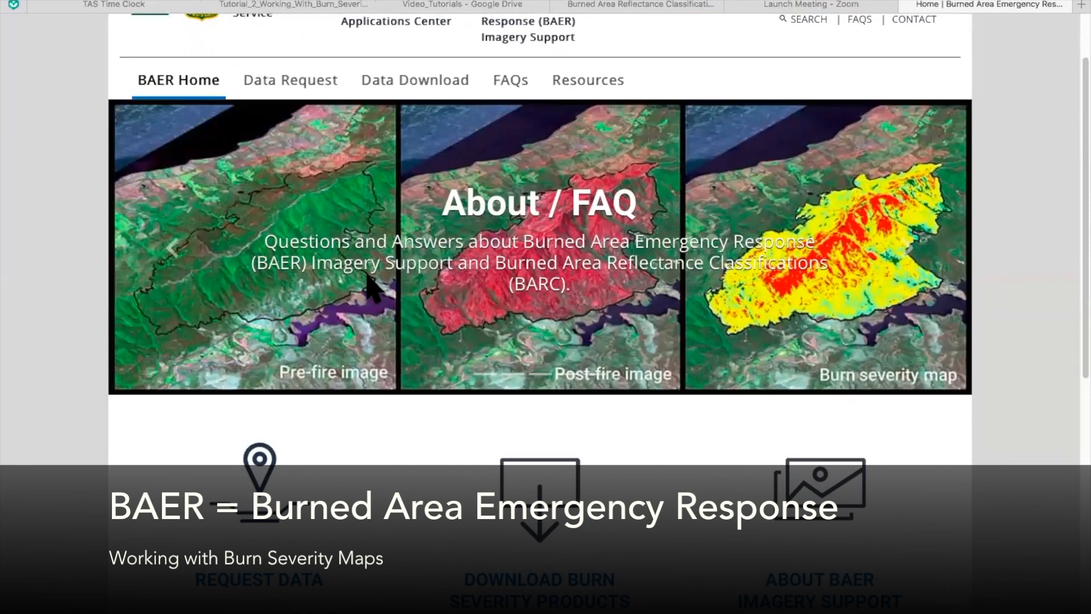
scroll(370, 287, "down", 10)
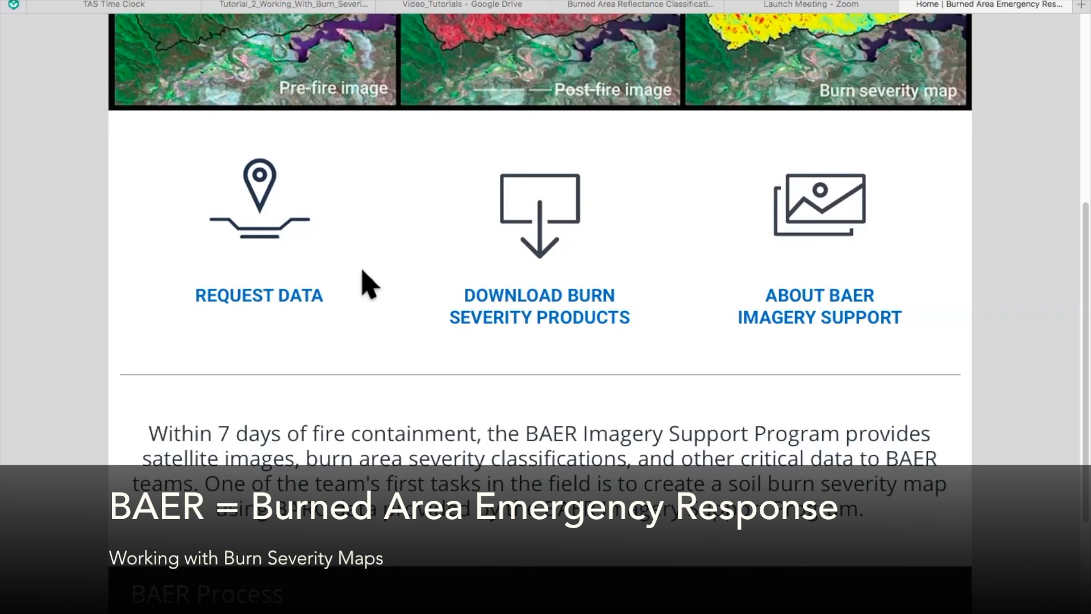
scroll(367, 281, "up", 2)
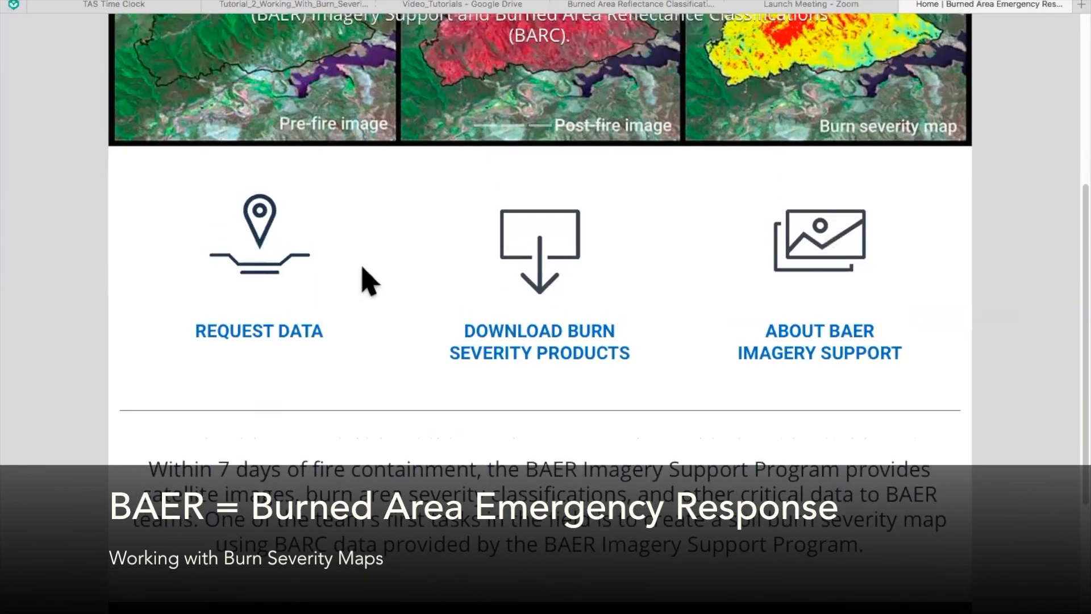
scroll(367, 281, "up", 5)
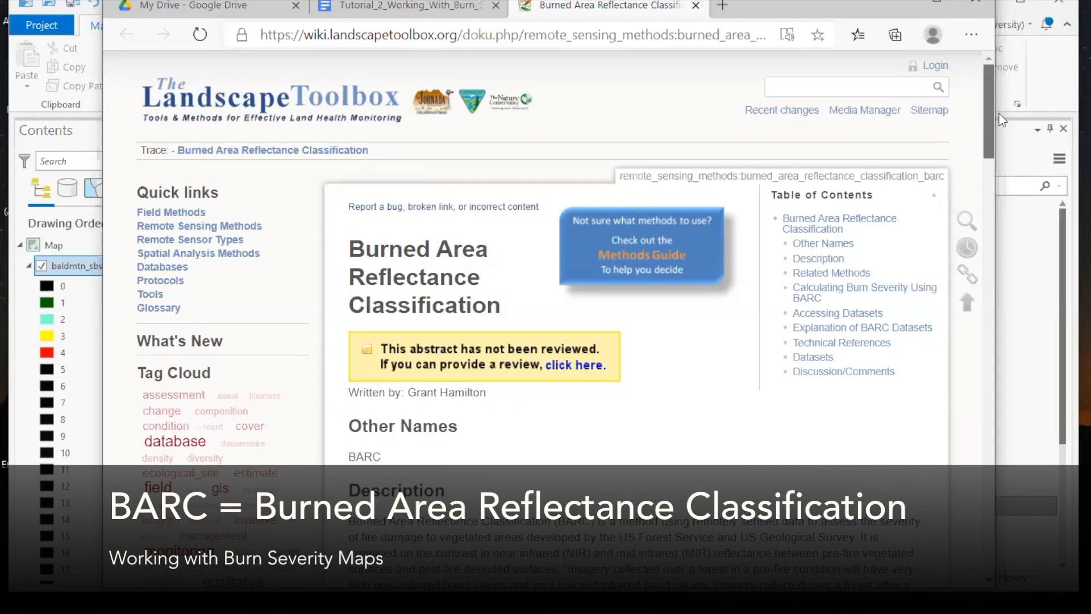
Step: Read the opening of the Landscape Toolbox article on Burned Area Reflectance Classification
scroll(999, 136, "down", 3)
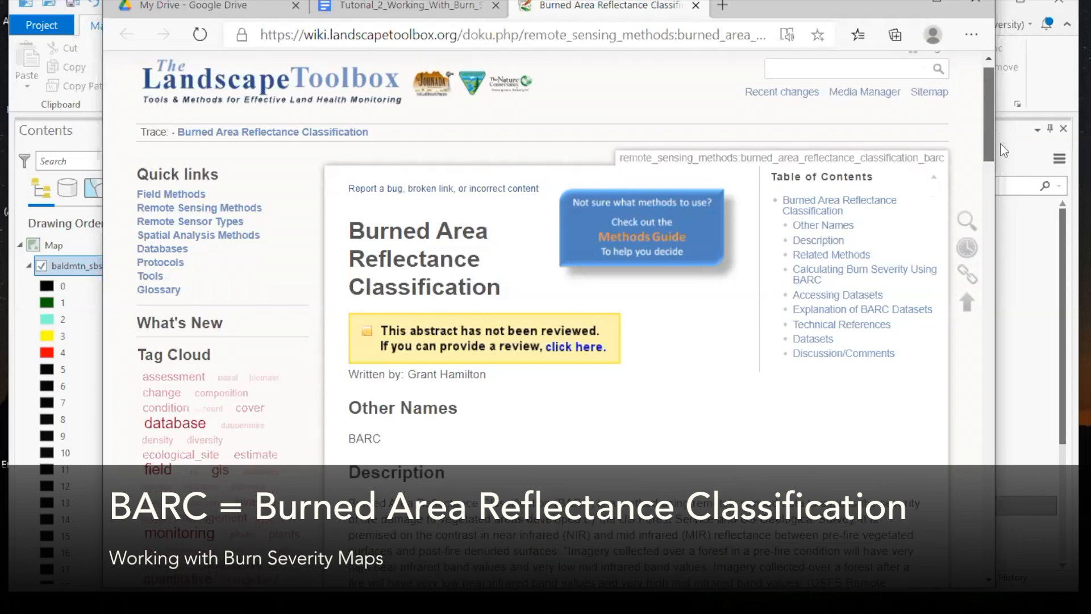
scroll(1001, 161, "down", 5)
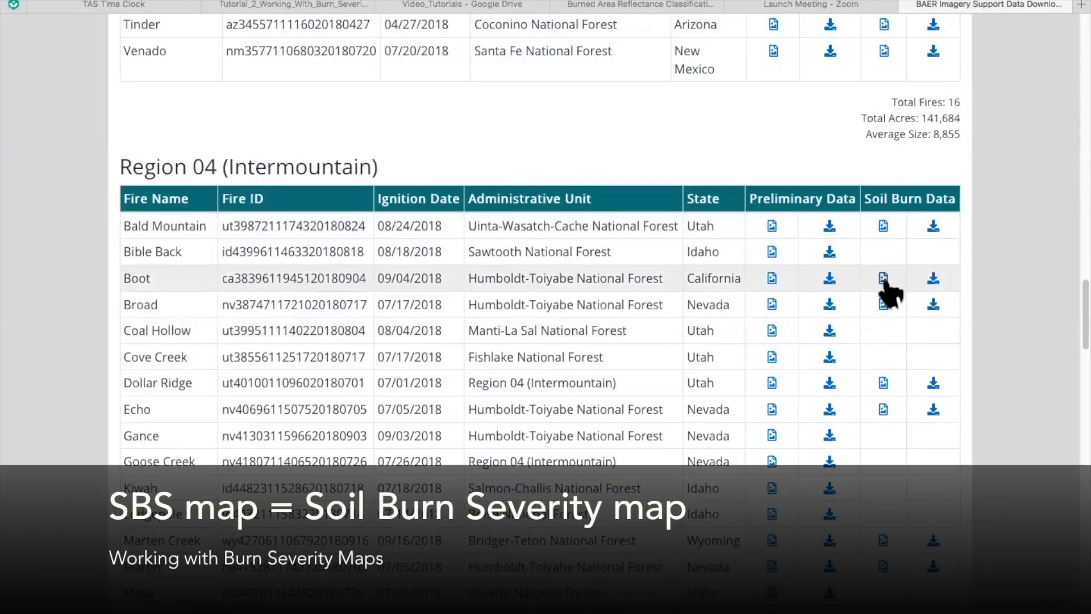
Step: Visit the MTBS website from the BAER data download page and look over its home page
left_click(883, 278)
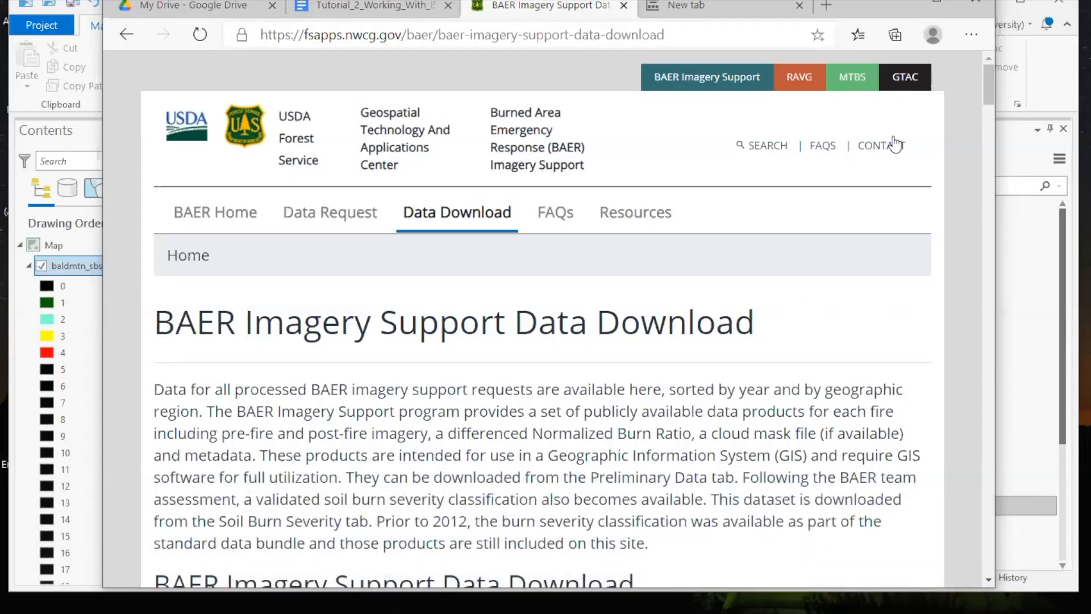
left_click(855, 79)
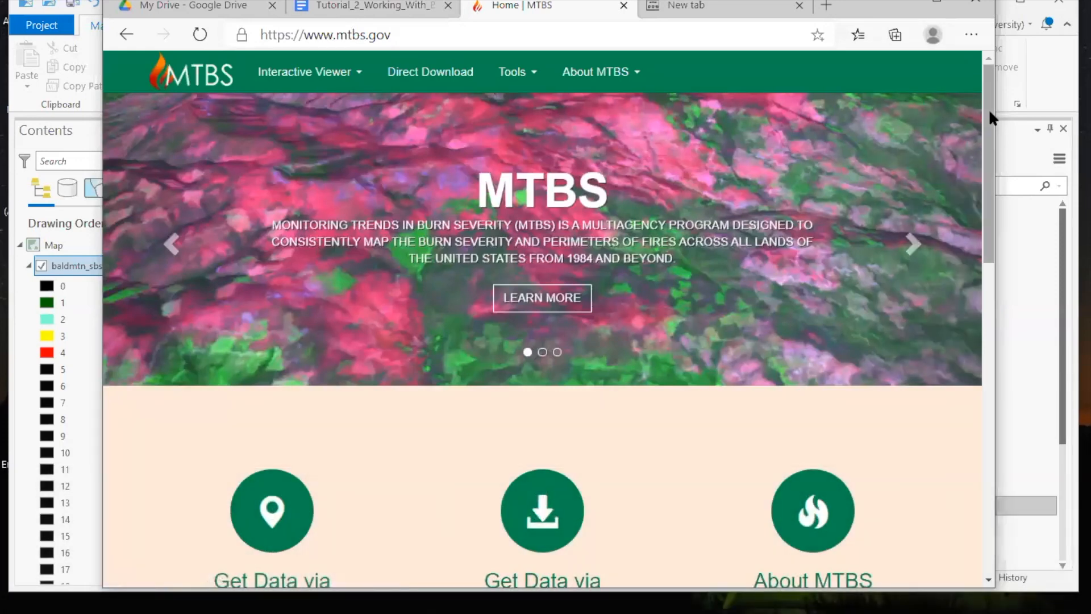
left_click_drag(990, 118, 990, 172)
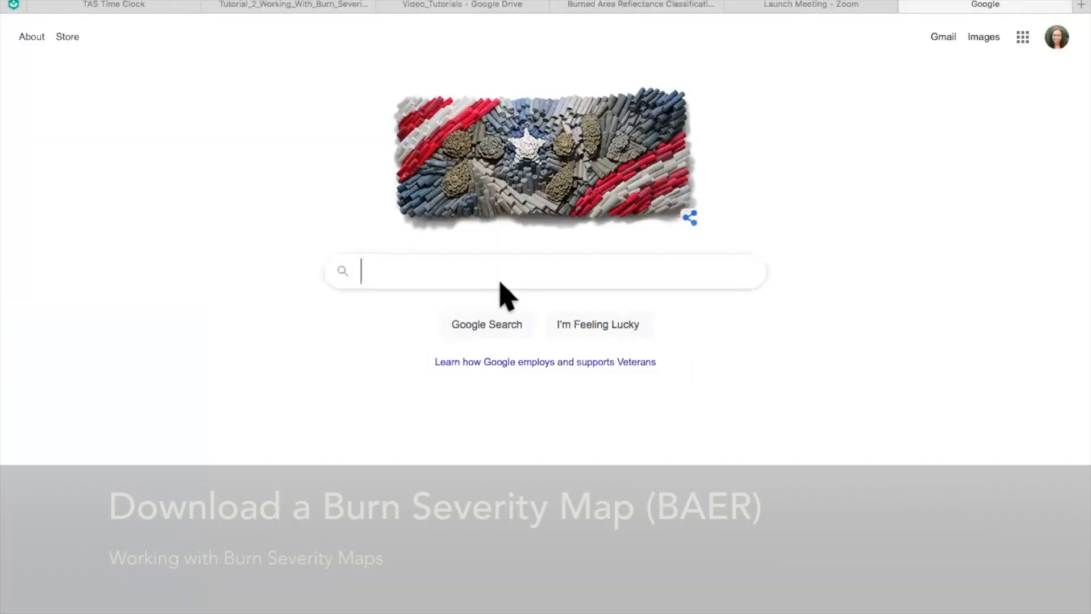
Step: Search the web for "baer soil burn severity" and open the BAER Imagery Support data download page
left_click(490, 273)
type("baer")
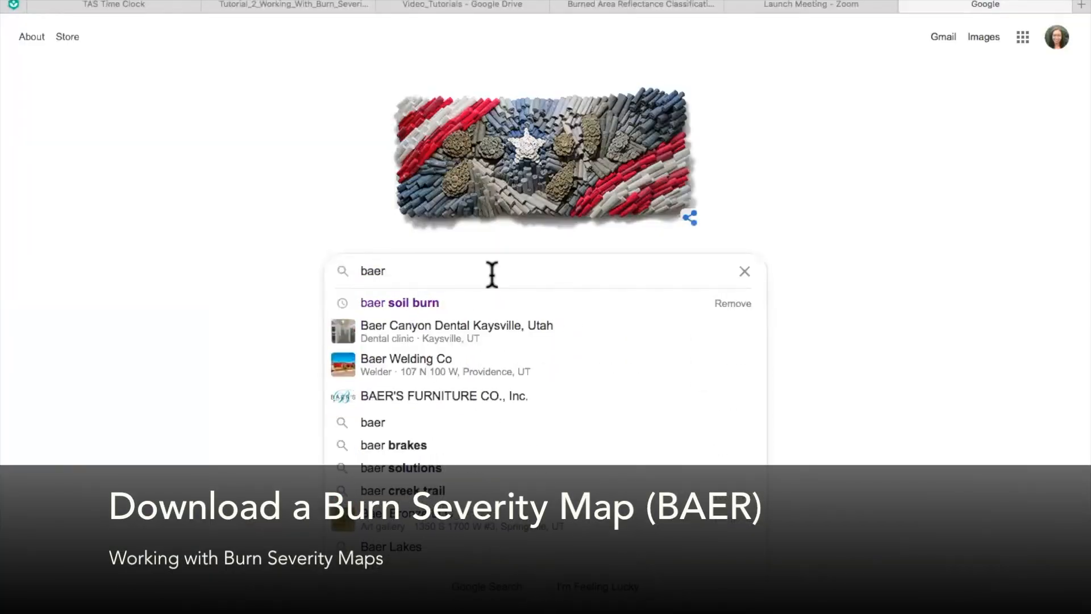
type(" soil burn severity")
key("Return")
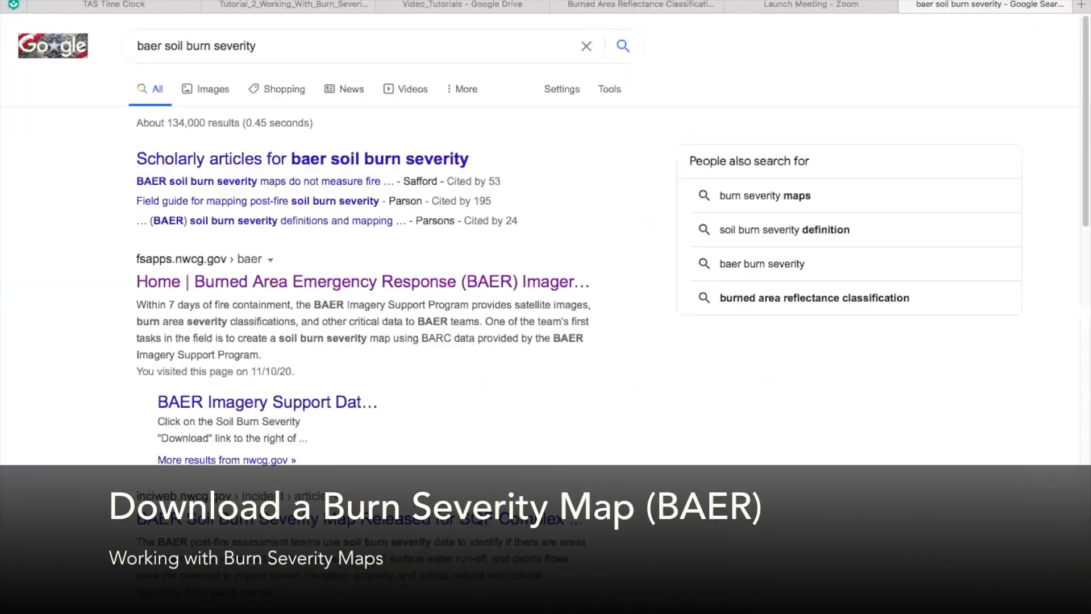
left_click(369, 287)
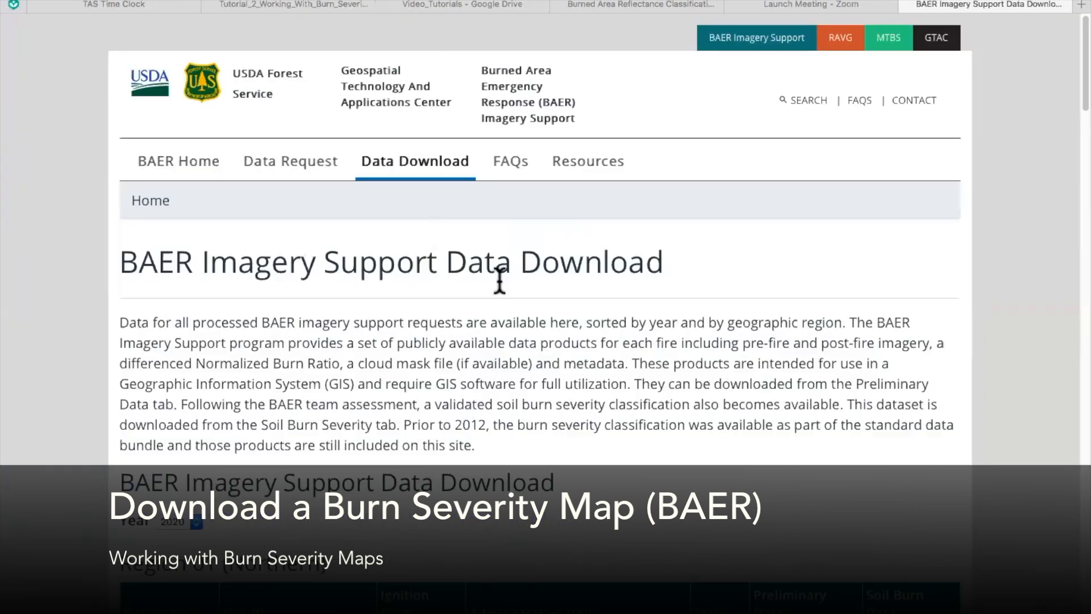
Step: Set the year of the BAER data download listing to 2018
scroll(498, 284, "down", 3)
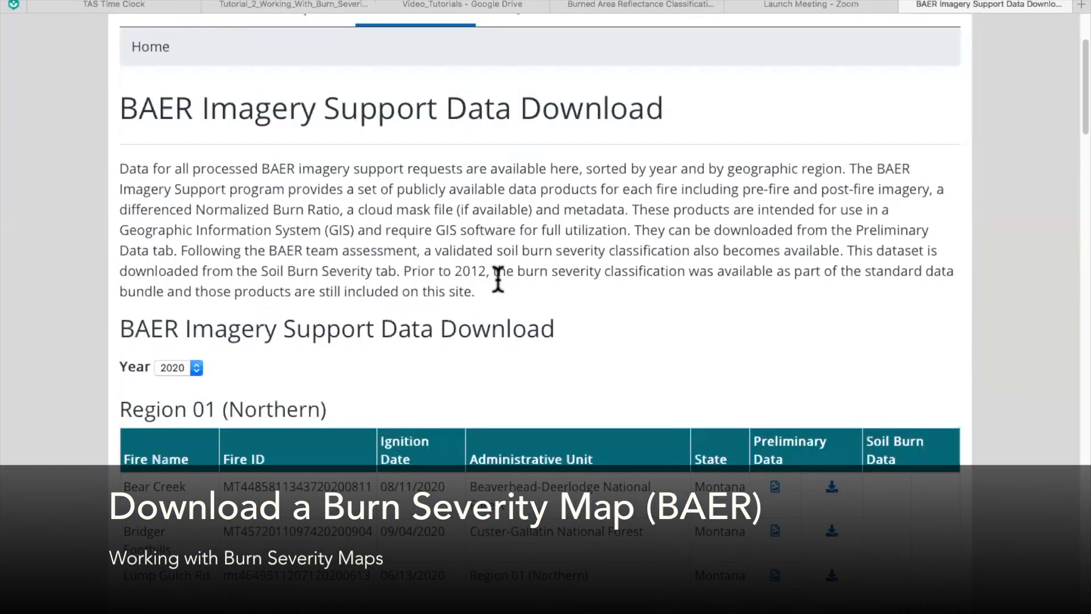
left_click(196, 368)
left_click(180, 395)
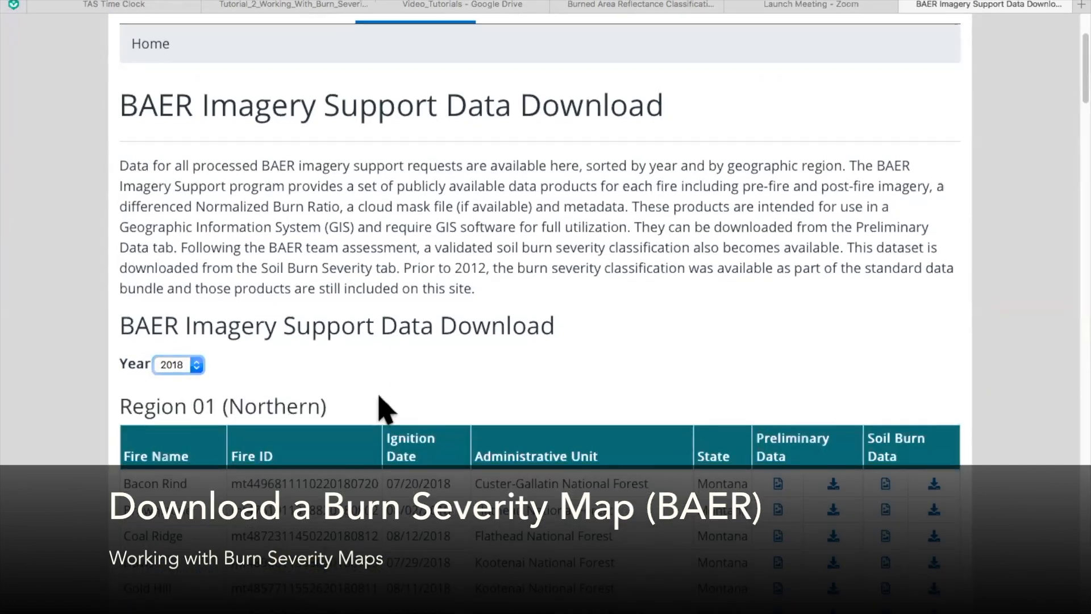
Step: Preview the preliminary data image of the Coal Hollow fire in Region 04 (Intermountain), closing it when done
scroll(383, 410, "down", 4)
scroll(748, 467, "down", 20)
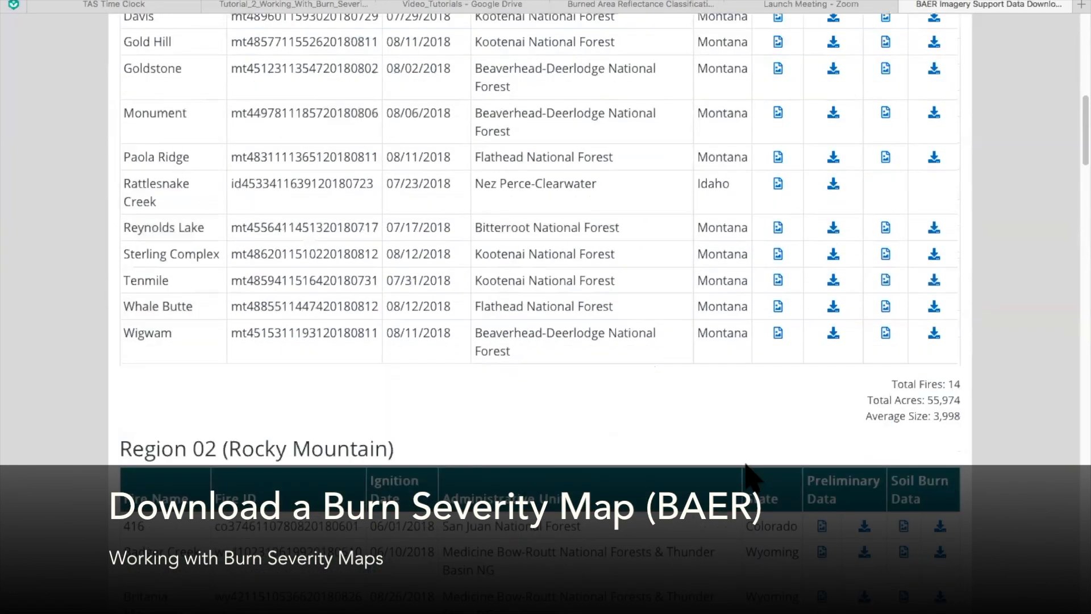
scroll(746, 465, "down", 20)
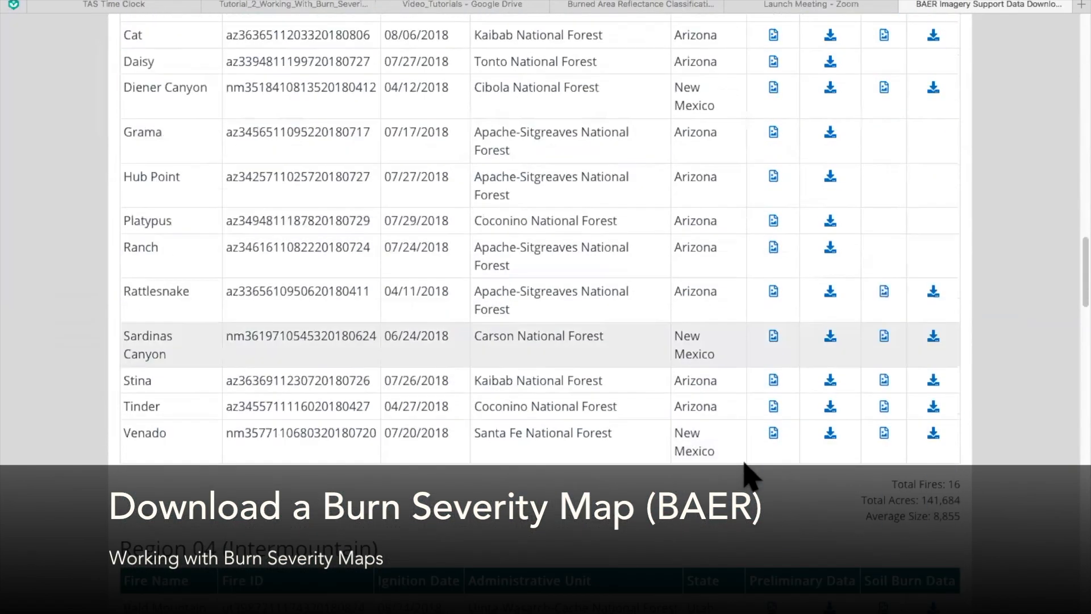
scroll(750, 476, "down", 1)
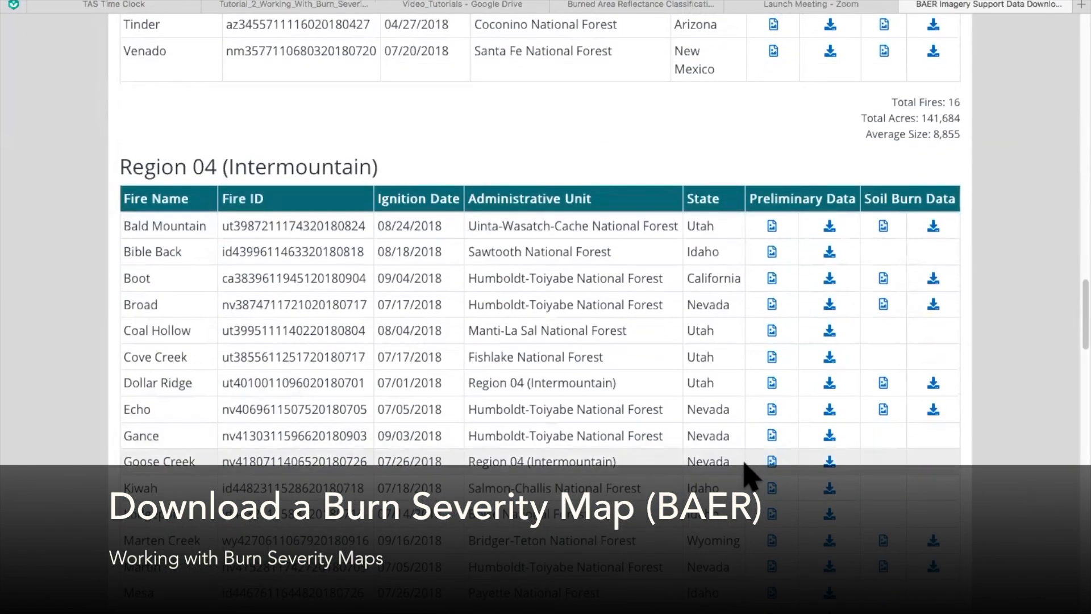
left_click(772, 330)
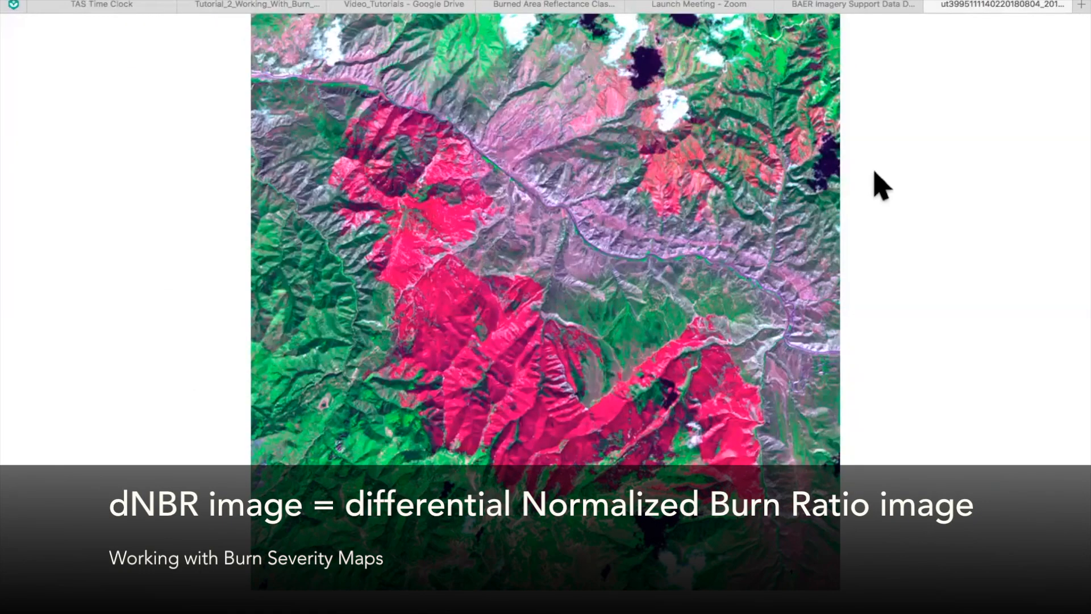
left_click(929, 5)
left_click(883, 278)
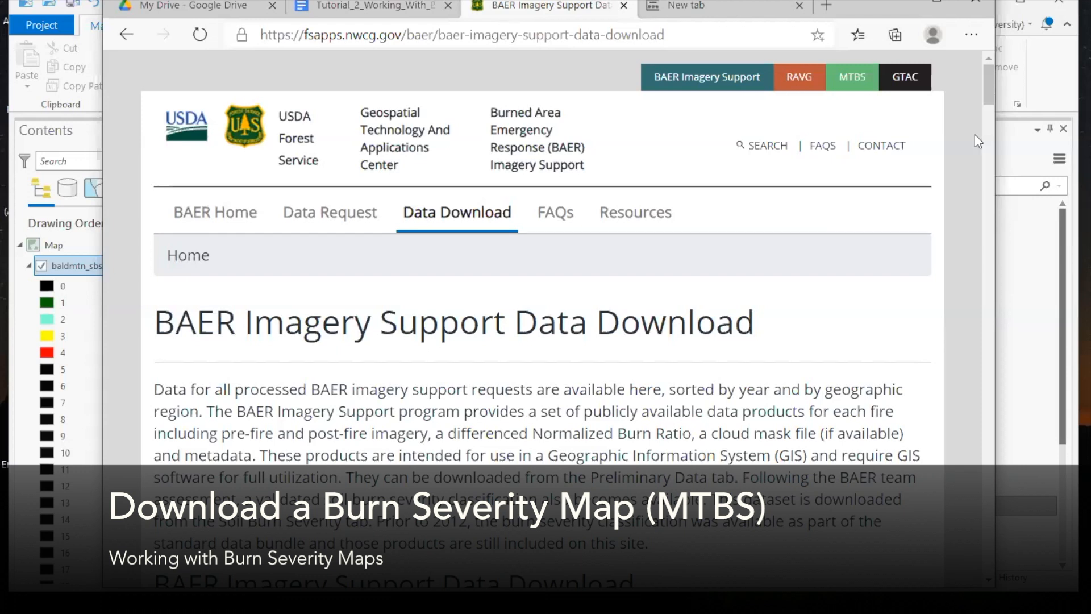
Step: Go from the BAER site to the MTBS website and open its Direct Download page
left_click(854, 77)
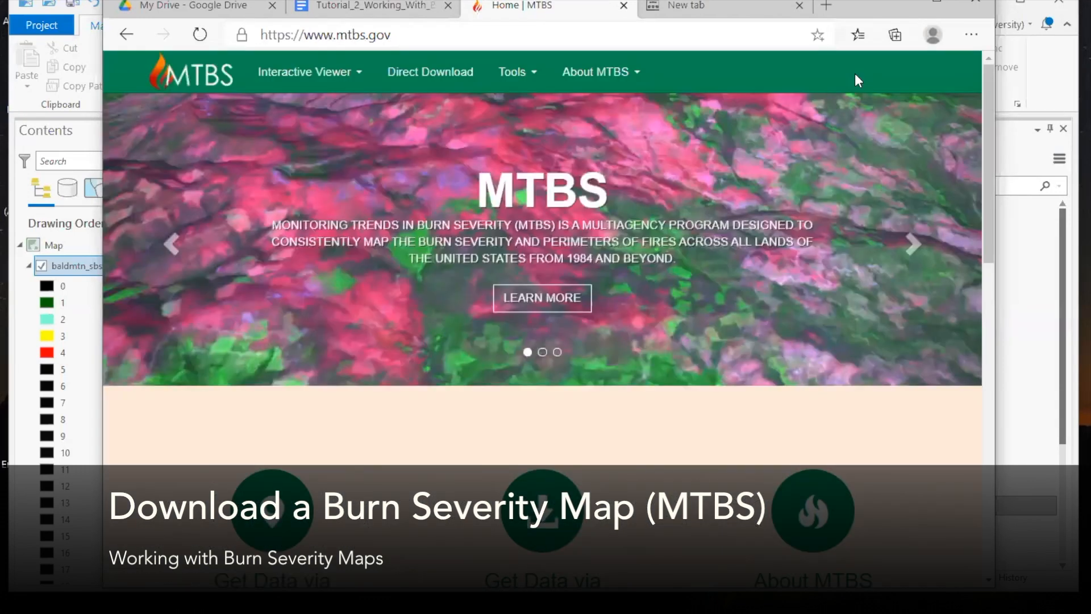
left_click_drag(989, 126, 988, 176)
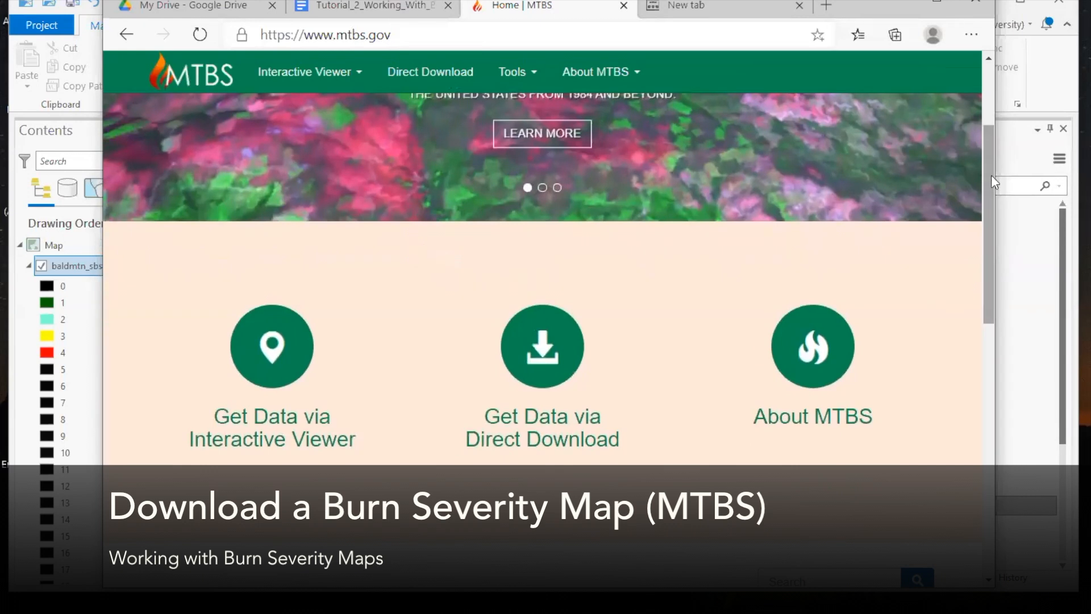
left_click(575, 437)
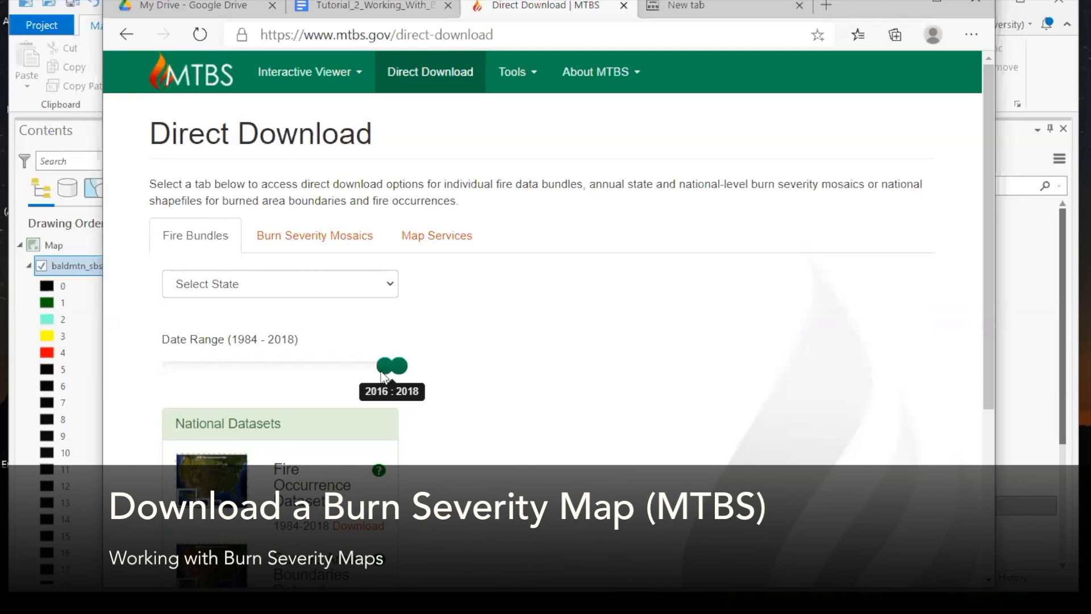
Step: Filter the fire bundles to the date range 2017 to 2018 and the state of Utah
left_click_drag(383, 375, 396, 376)
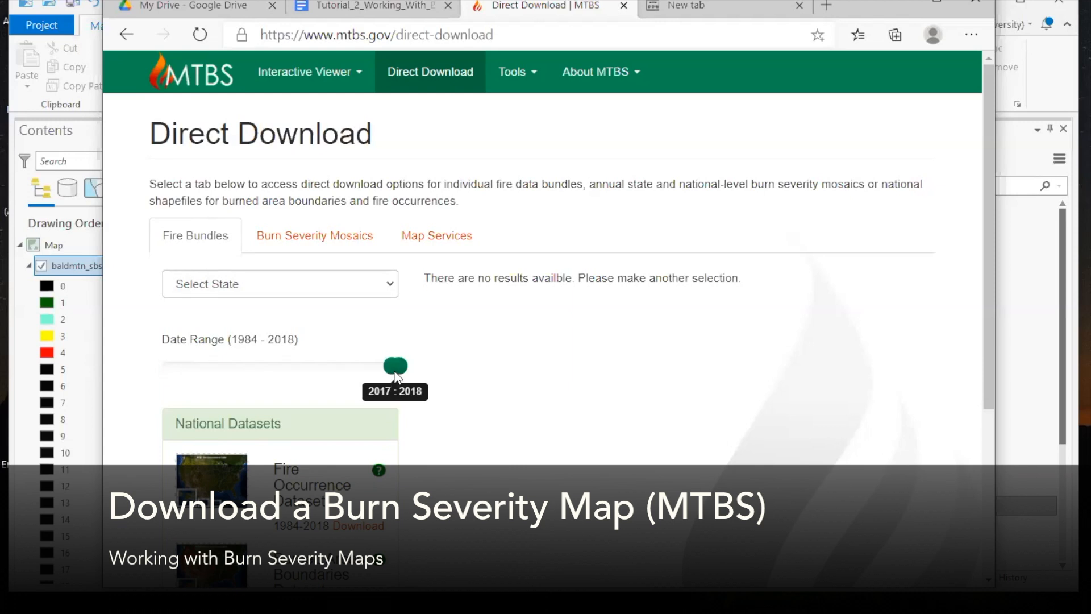
left_click(384, 291)
scroll(216, 488, "down", 10)
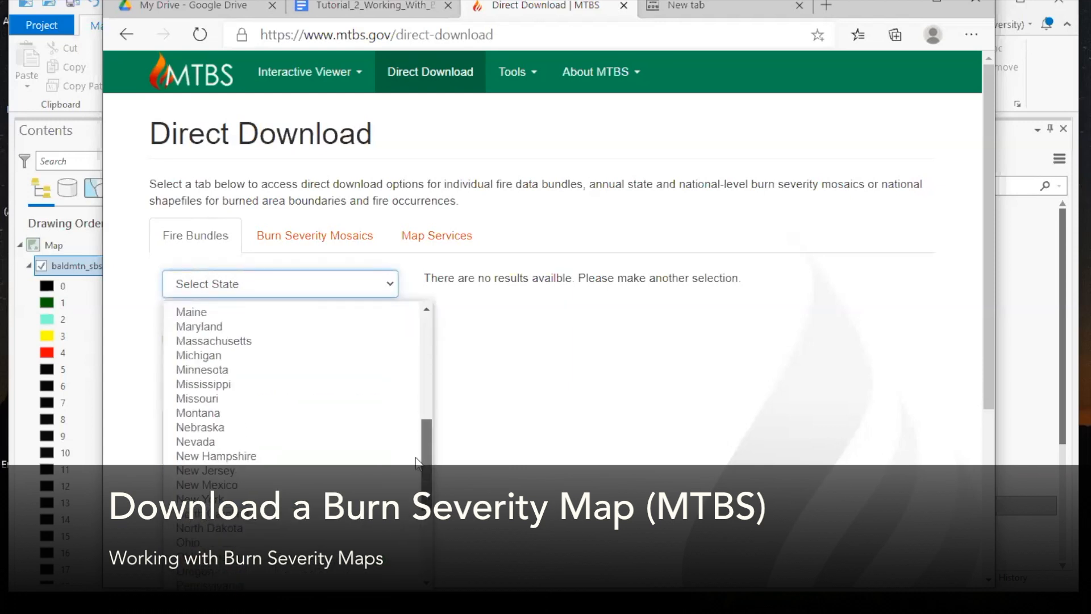
left_click(215, 495)
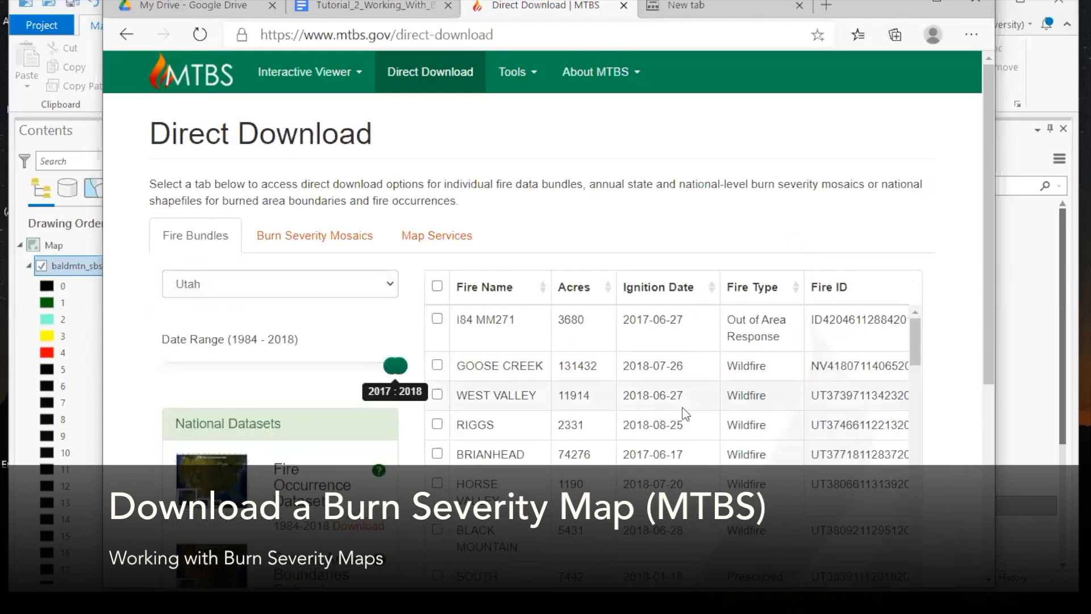
Step: Select the Coal Hollow fire of 2018-08-04 in the results and download its data bundle
left_click_drag(916, 344, 925, 411)
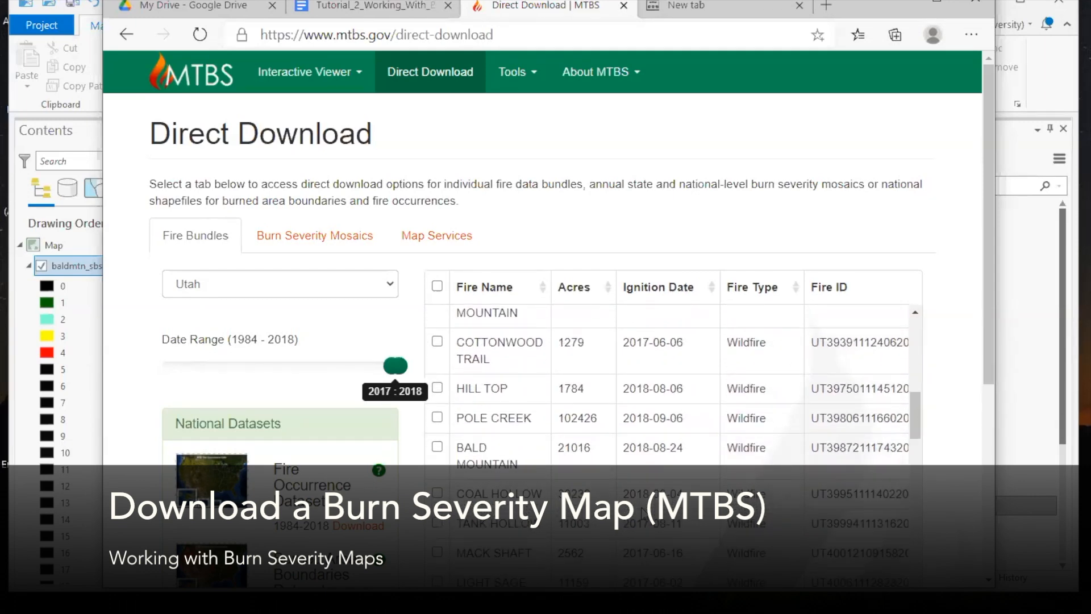
left_click_drag(993, 320, 991, 417)
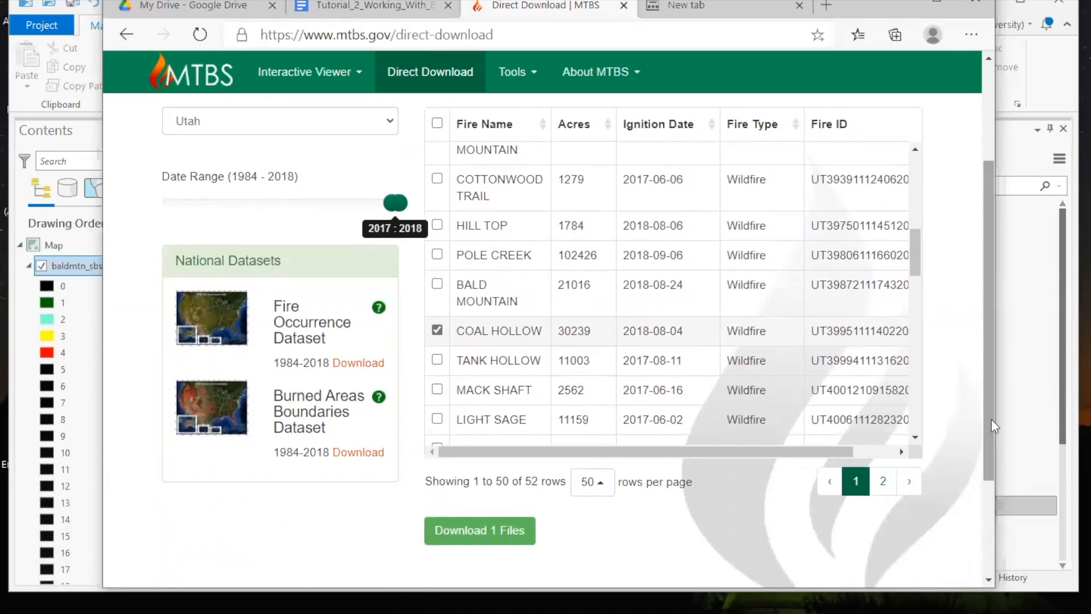
left_click(518, 534)
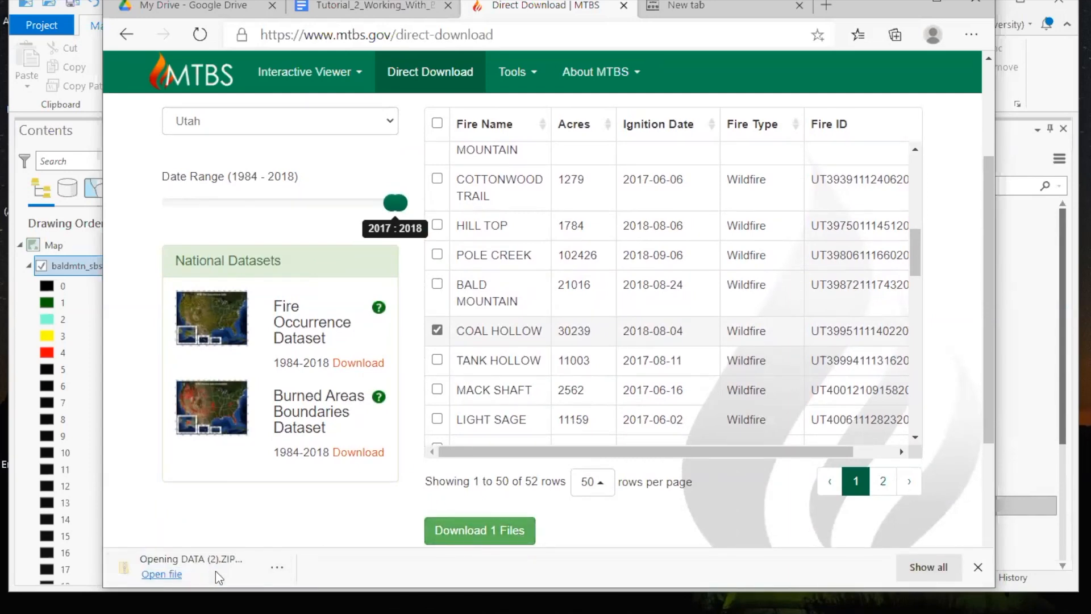
Step: Open the downloaded zip archive, start extracting it, and browse to the Burn_Severity_Maps folder for the destination
left_click(217, 574)
left_click(767, 77)
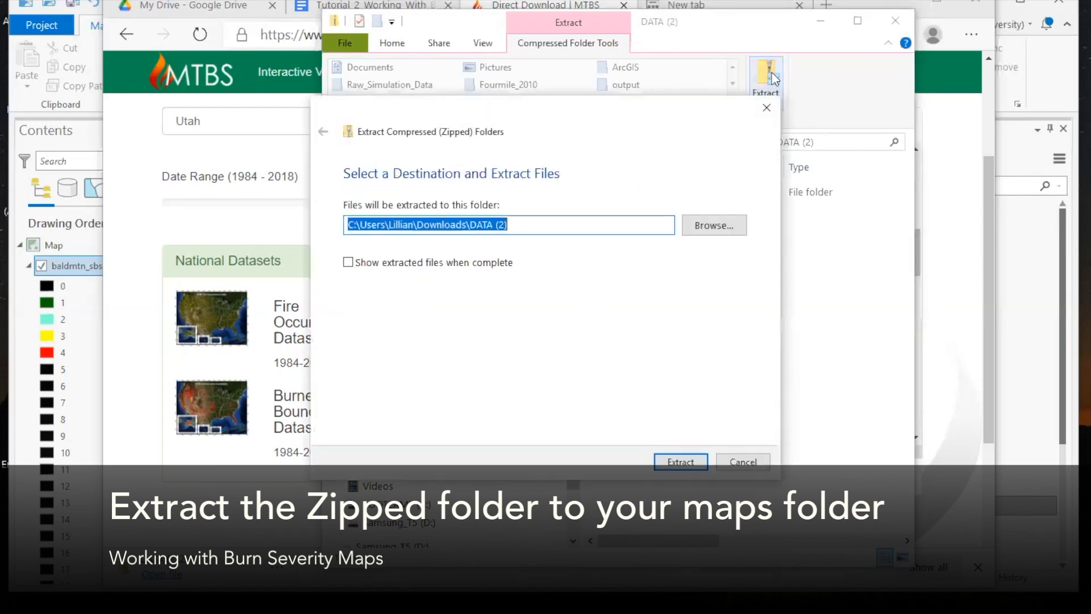
left_click(727, 226)
left_click(452, 83)
left_click(483, 84)
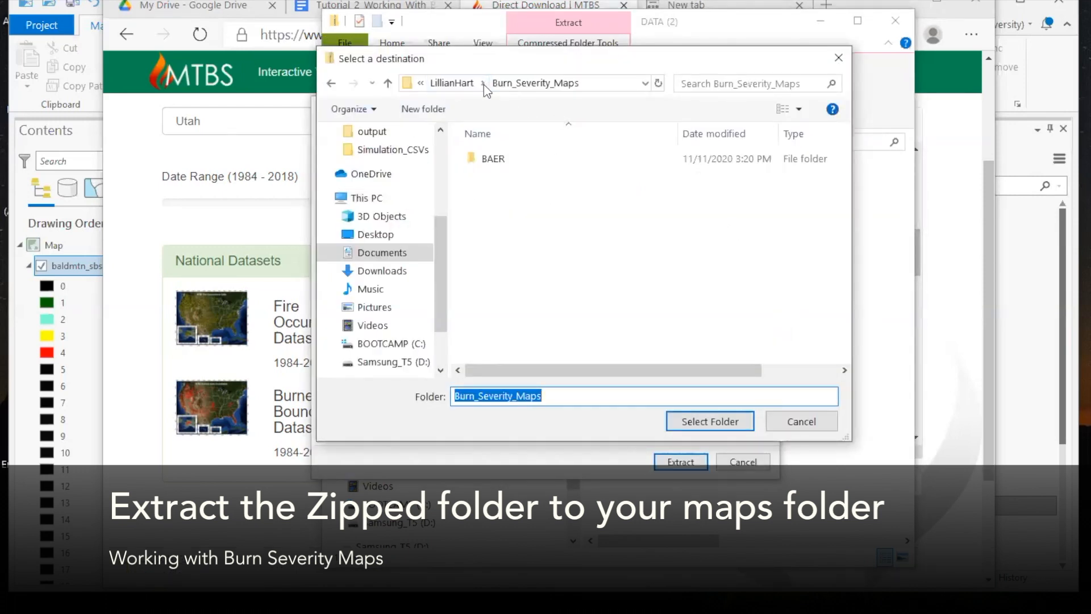
Step: Create a folder named MTBS inside Burn_Severity_Maps and open it
left_click(428, 108)
type("MTBS")
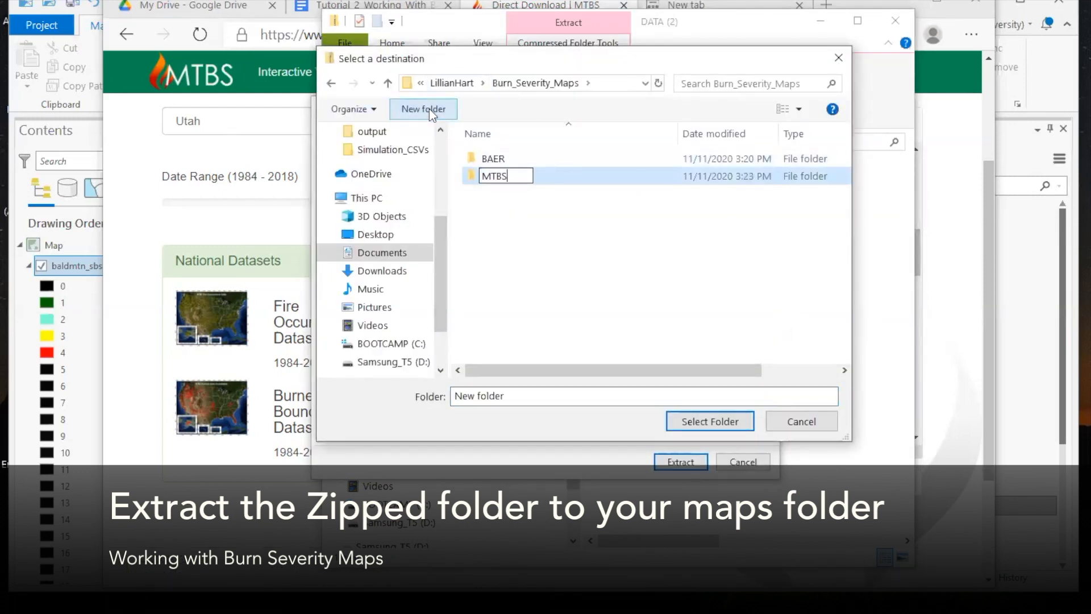
double_click(545, 177)
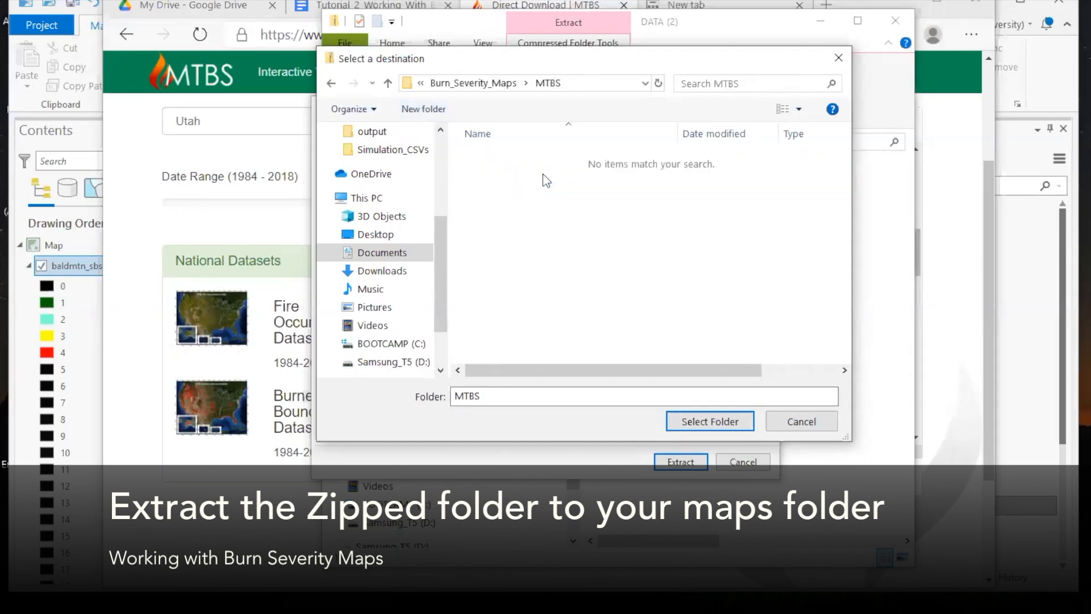
Step: Create a Coal_Hollow_2018 folder inside MTBS and choose it as the extraction destination
left_click(427, 110)
type("Coal_Hollow_2018")
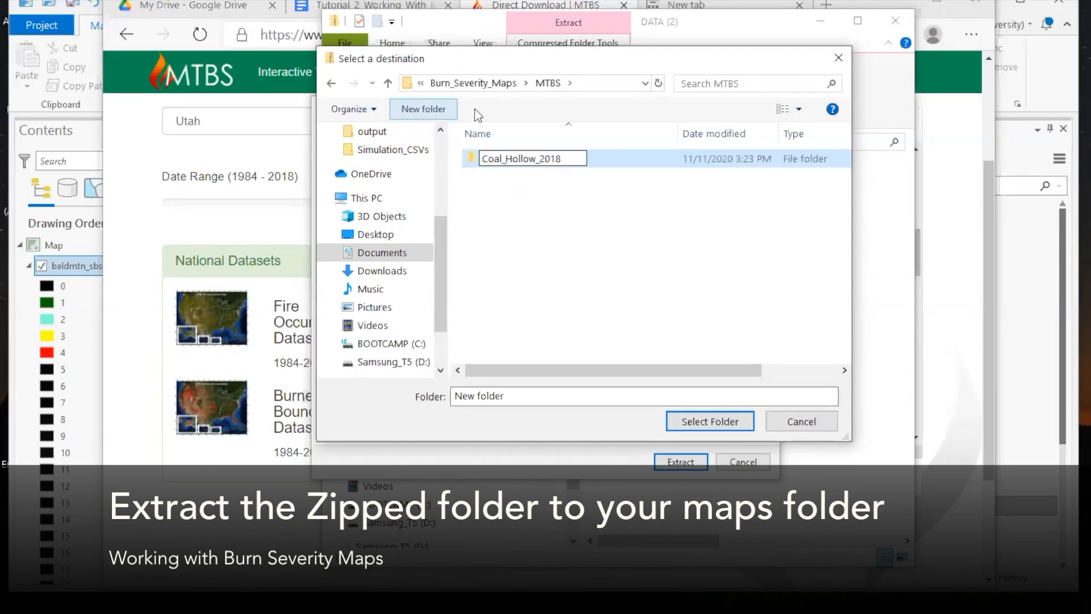
key("Return")
left_click(710, 421)
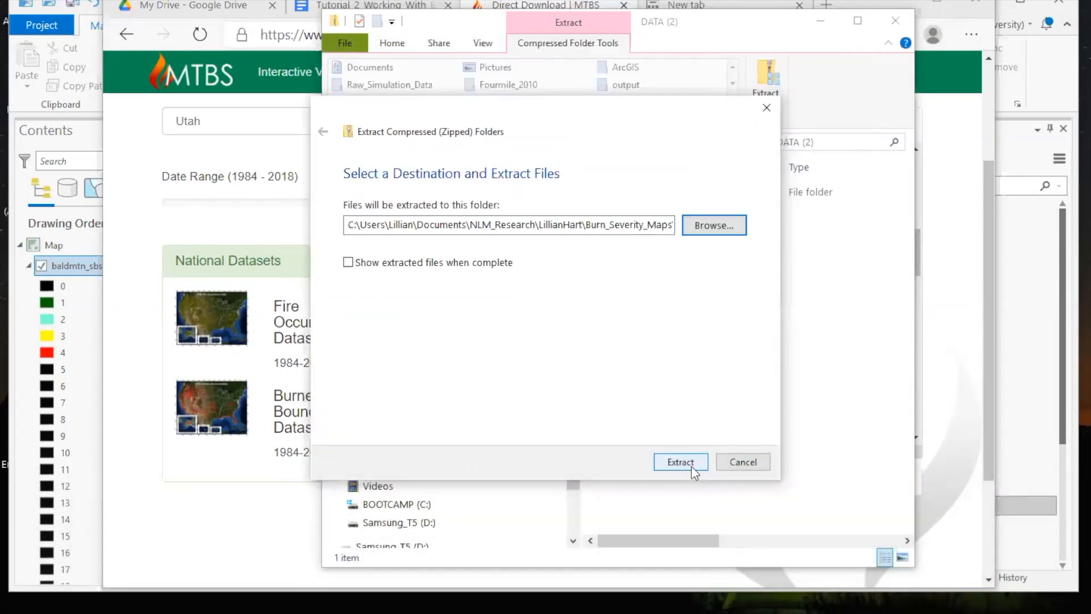
Step: Open the Coal_Hollow_2018 folder, browse through its mtbs and 2018 subfolders, and select the nested zip archive
double_click(653, 191)
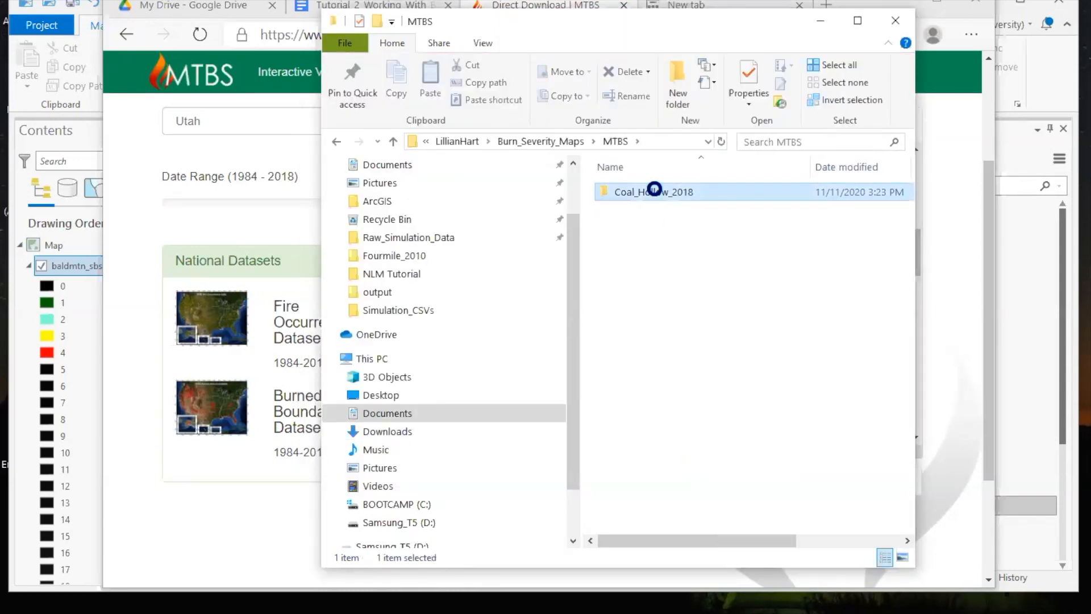
double_click(653, 192)
double_click(654, 192)
left_click(657, 192)
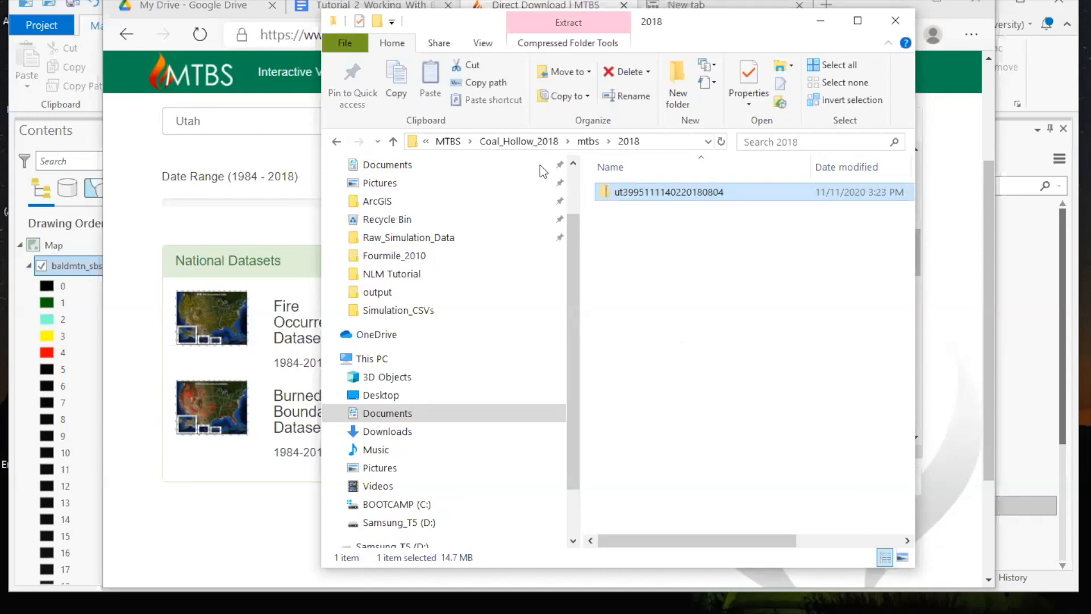
Step: Go back to the Coal_Hollow_2018 folder and widen the window and its Name column to show the full file names
left_click(523, 141)
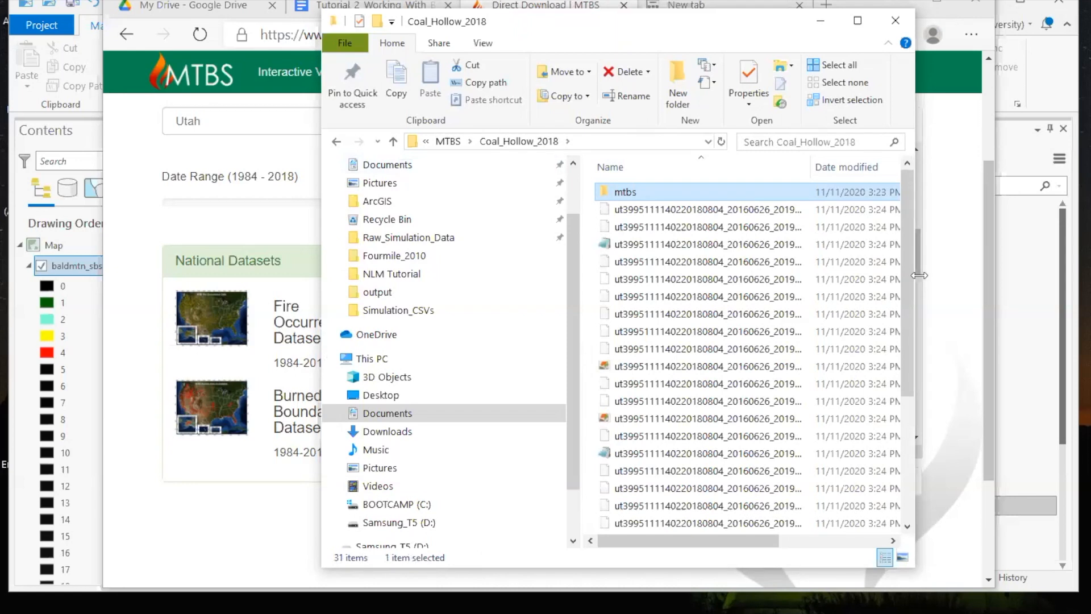
left_click_drag(918, 275, 1038, 275)
left_click_drag(844, 171, 946, 170)
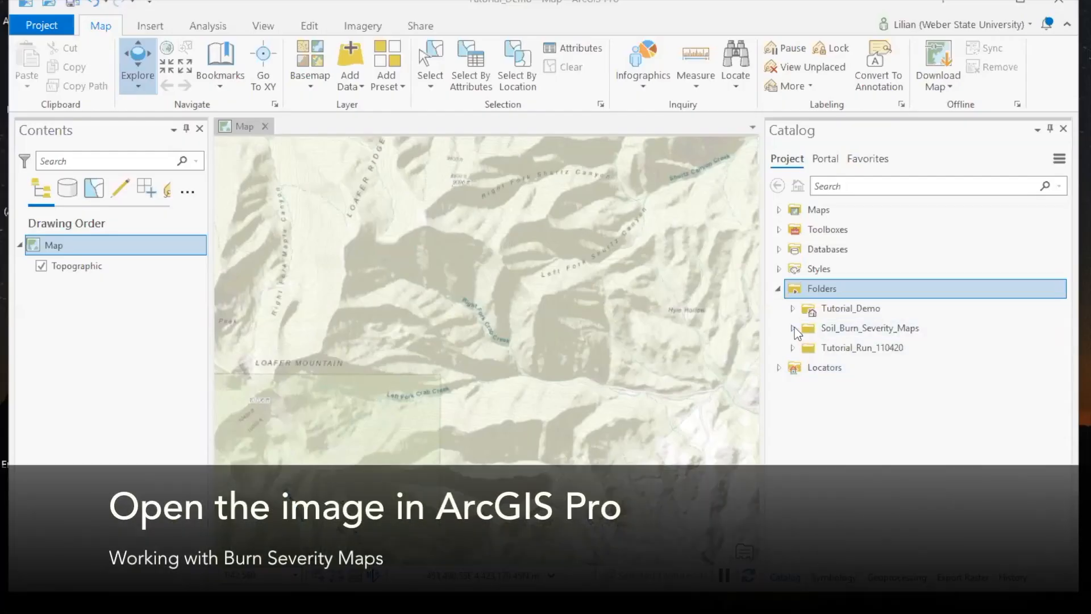
Step: In ArcGIS Pro, add angora_20070628_barc256_alb.img from Soil_Burn_Severity_Maps > BAER > Angora_2007 > Angora to the map
left_click(793, 328)
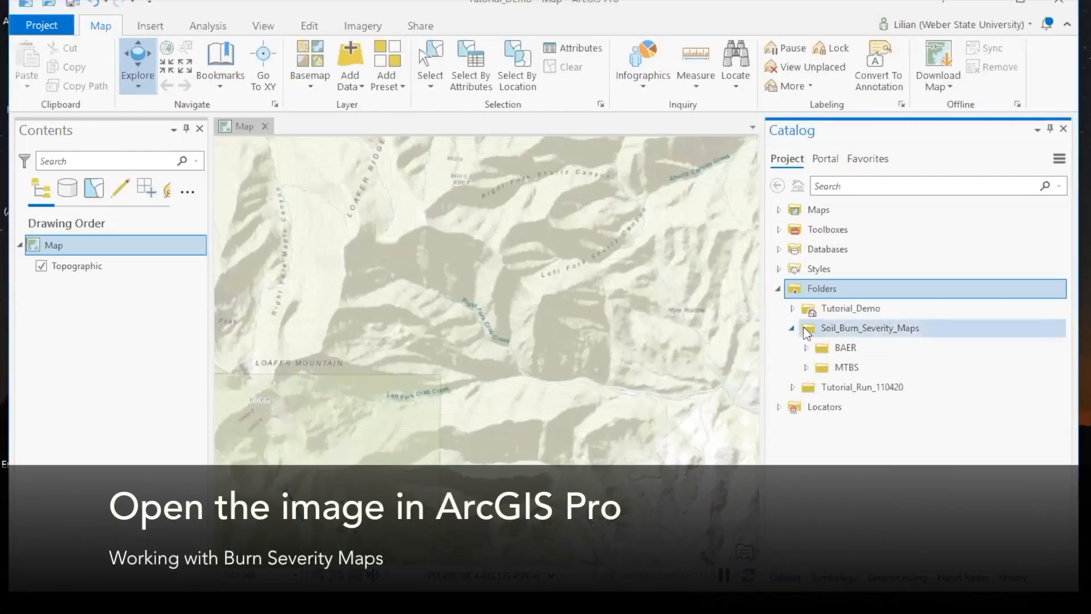
left_click(805, 348)
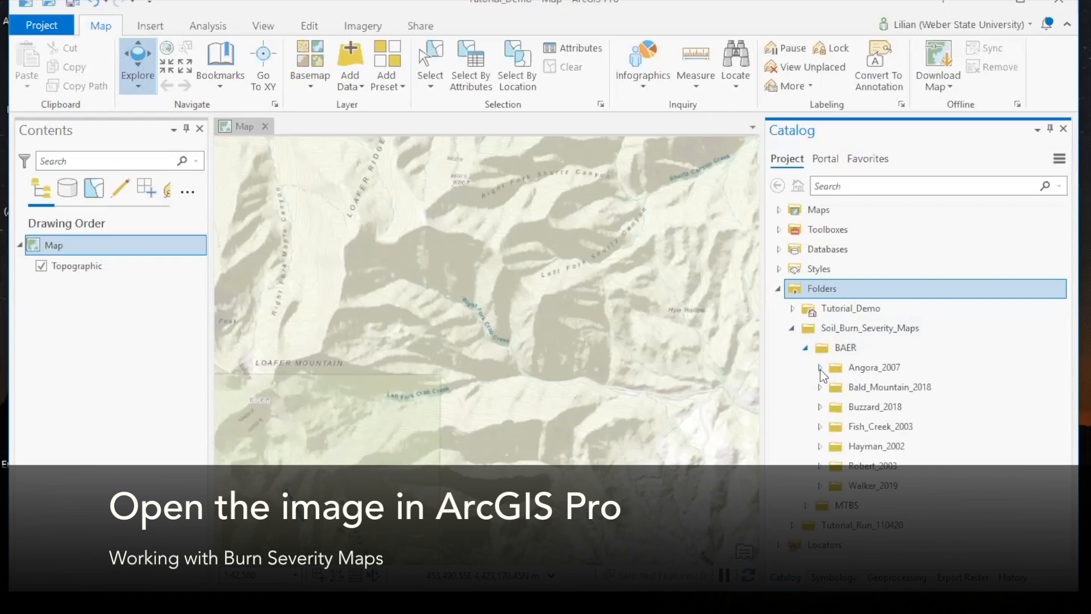
left_click(820, 367)
left_click(833, 387)
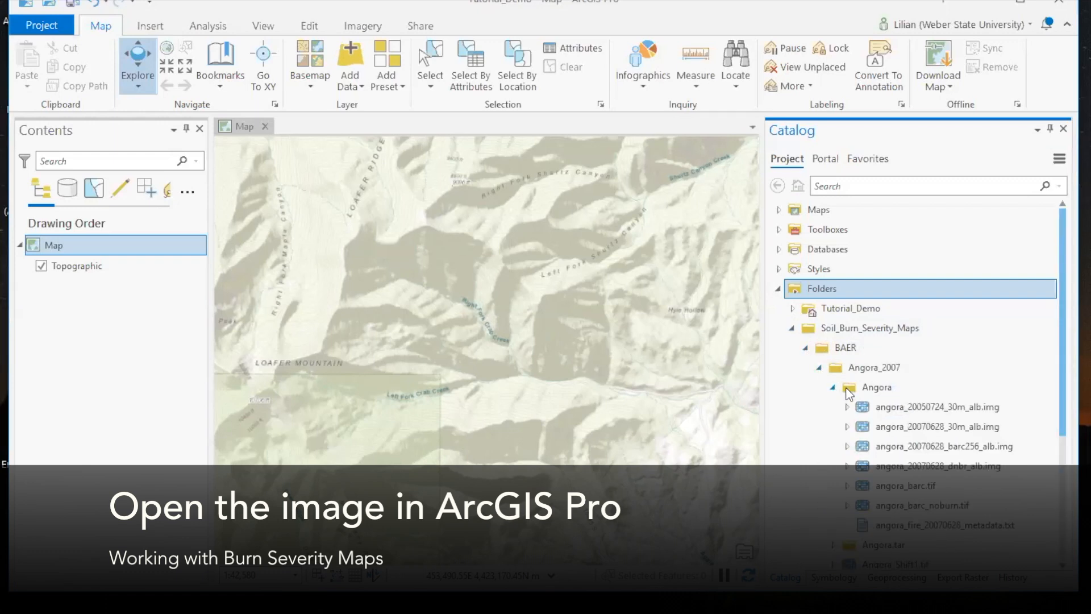
left_click_drag(902, 446, 578, 377)
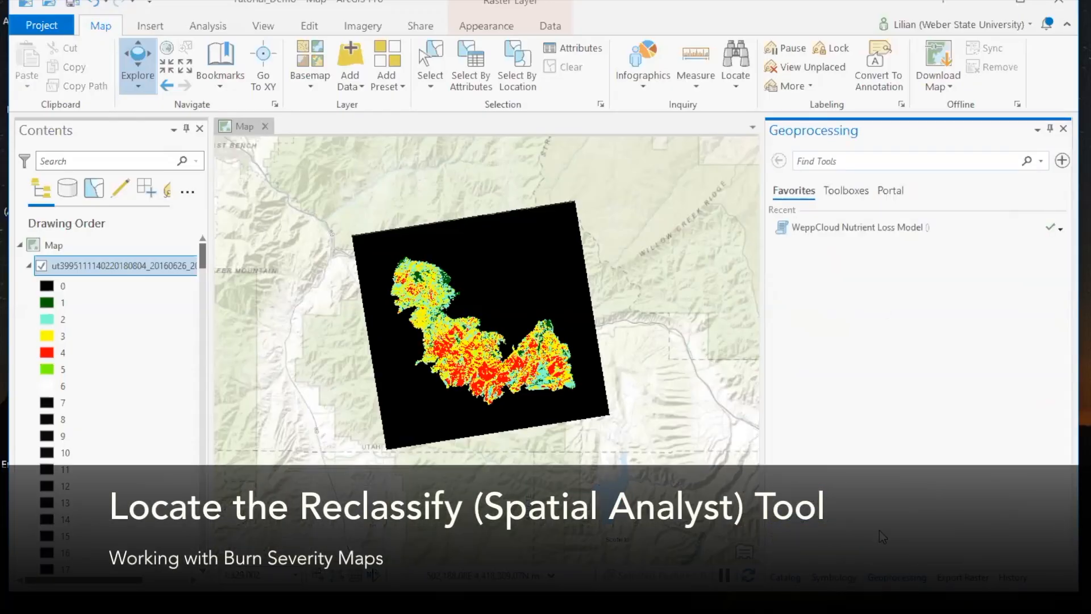
left_click(870, 168)
type("recla")
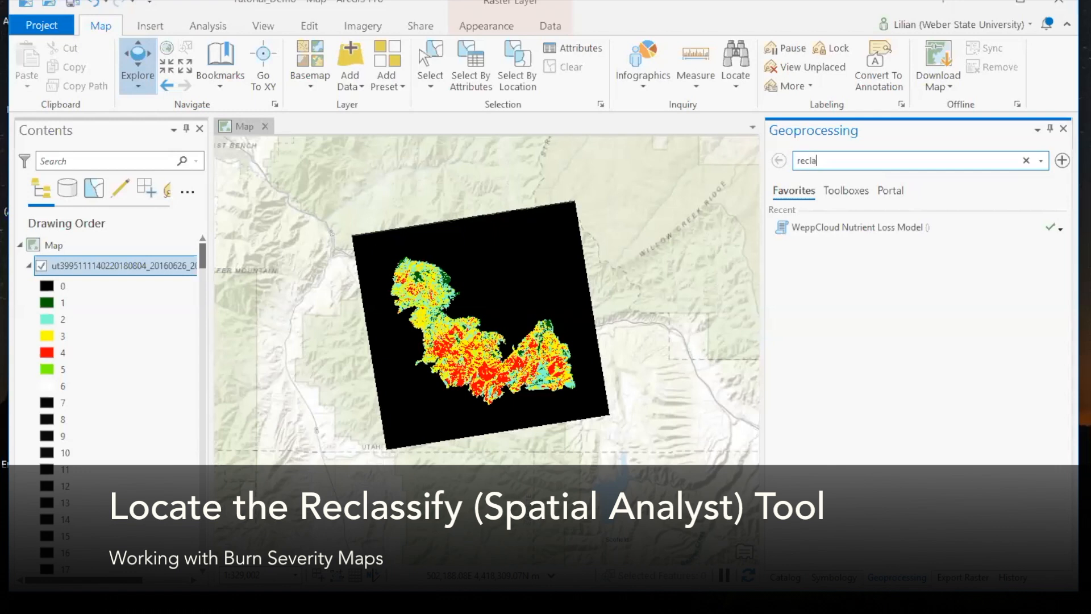
type("ss")
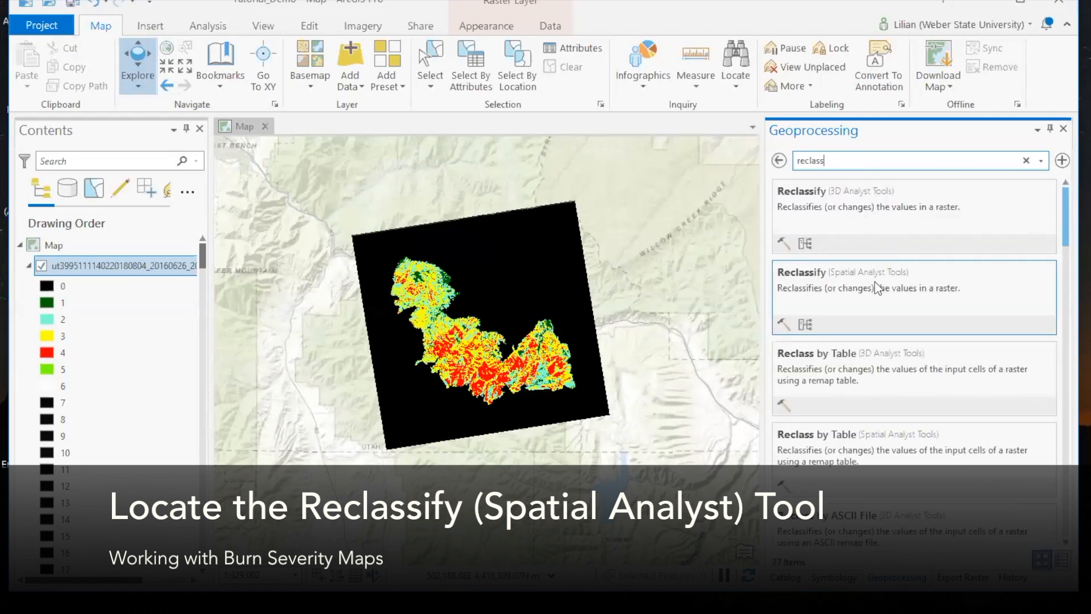
left_click(808, 277)
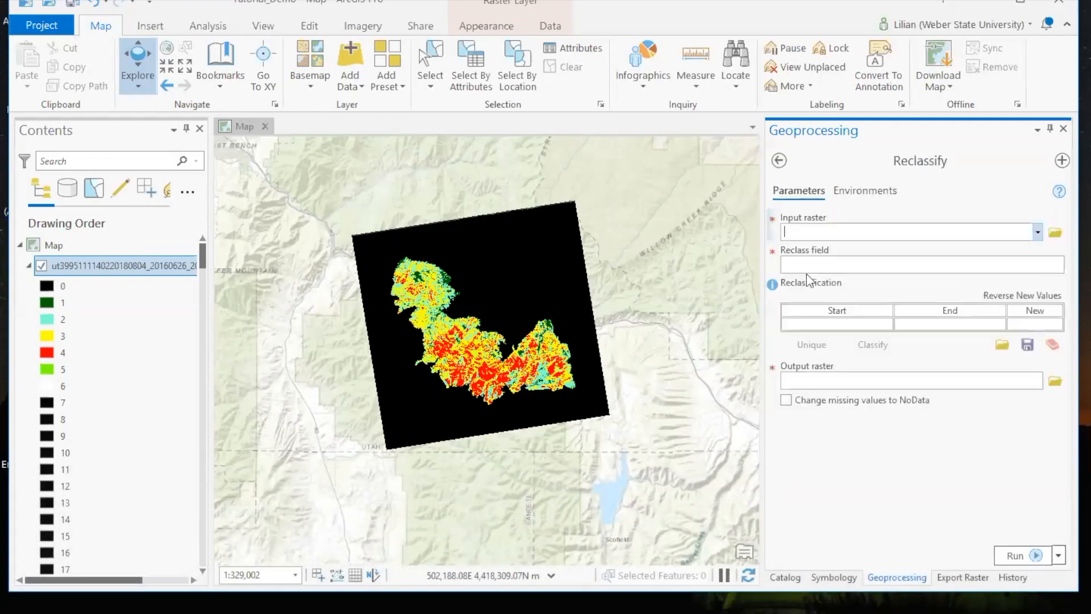
left_click(1036, 233)
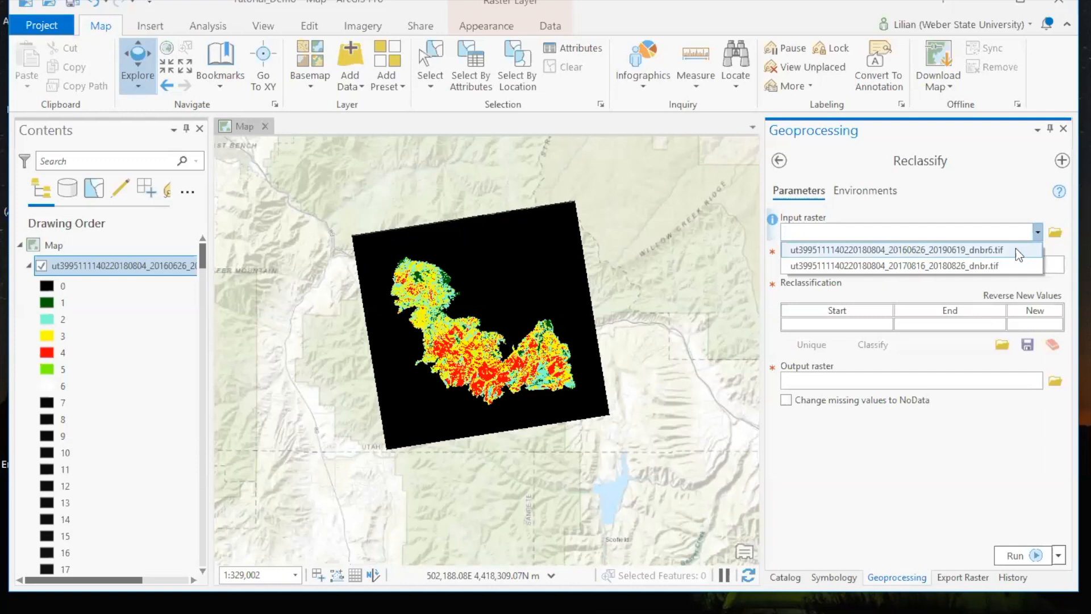
left_click(1015, 250)
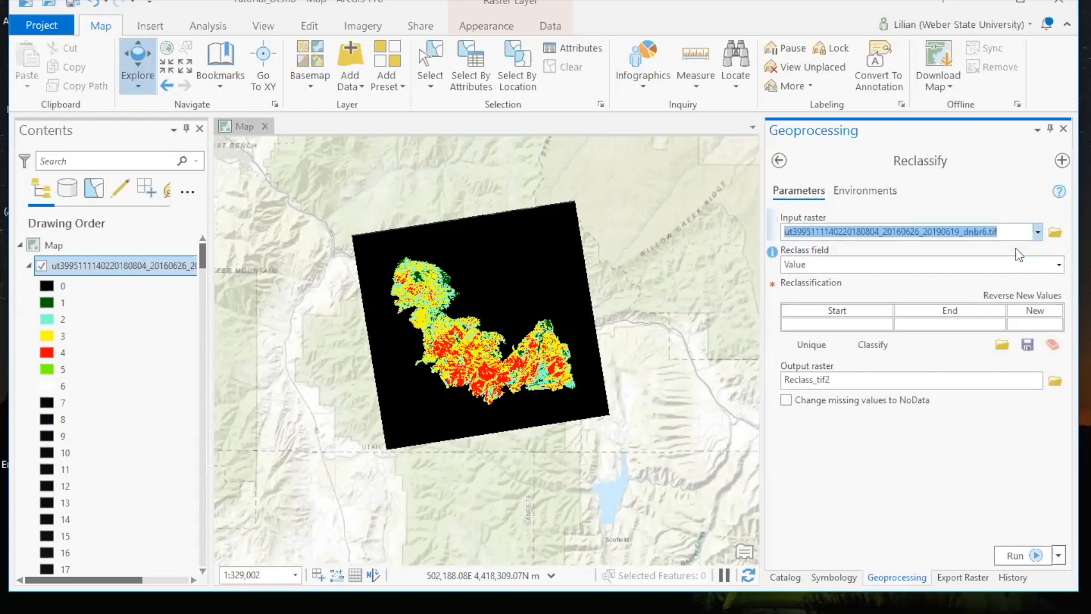
Step: Enter a first reclassification row with start 5, end 5 and new value 1
left_click(848, 325)
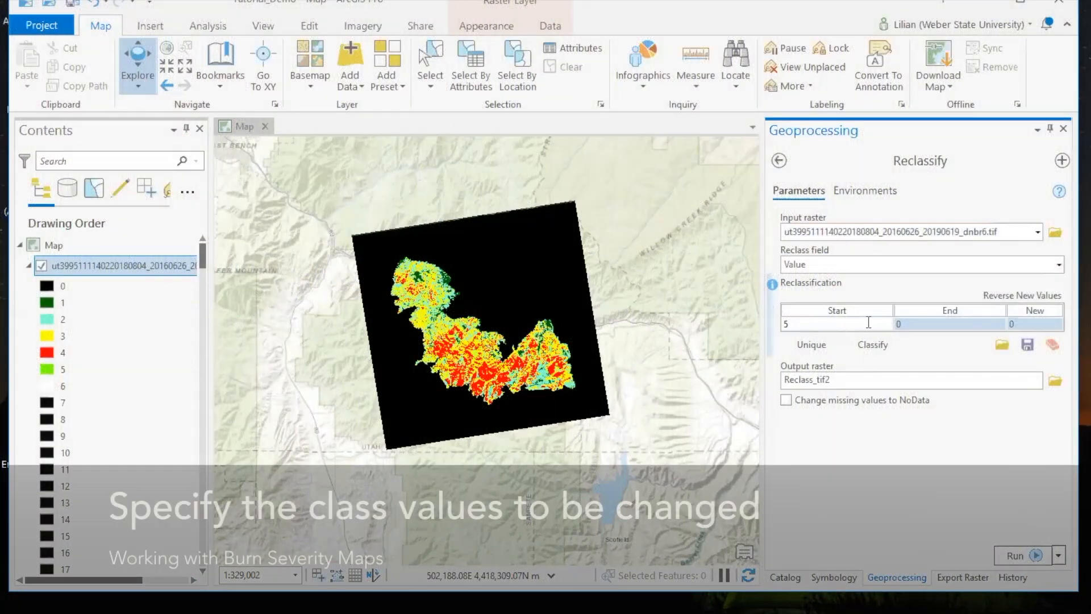
left_click(917, 324)
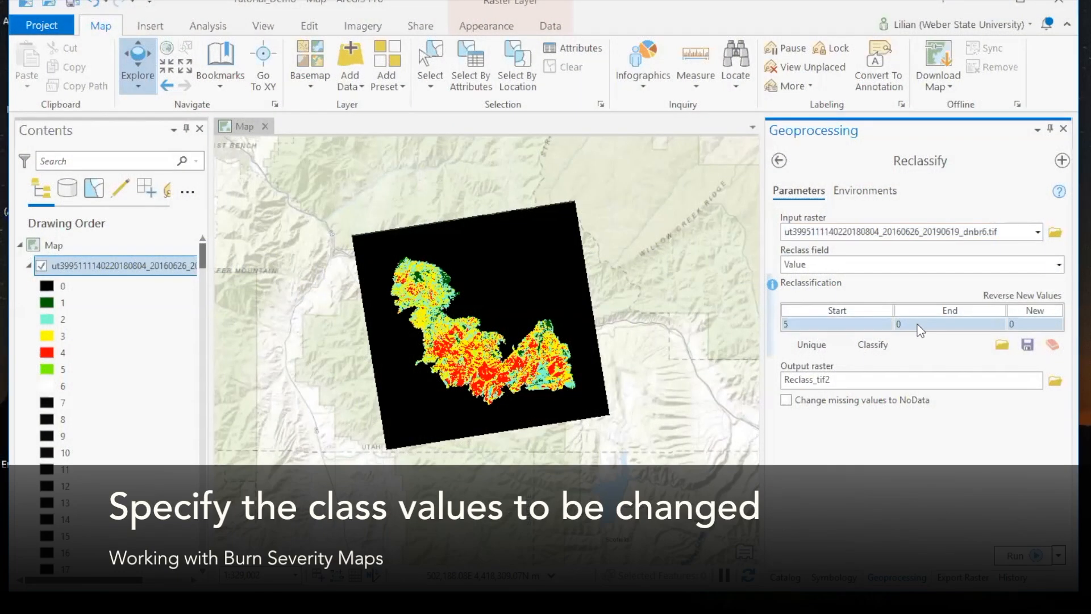
left_click(917, 324)
type("5")
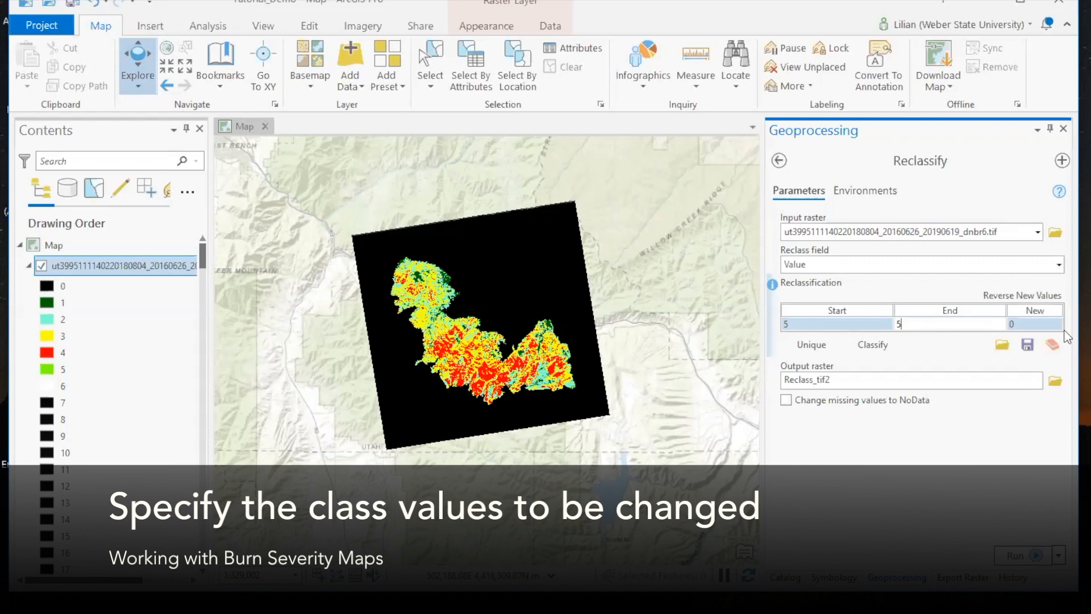
left_click(1026, 330)
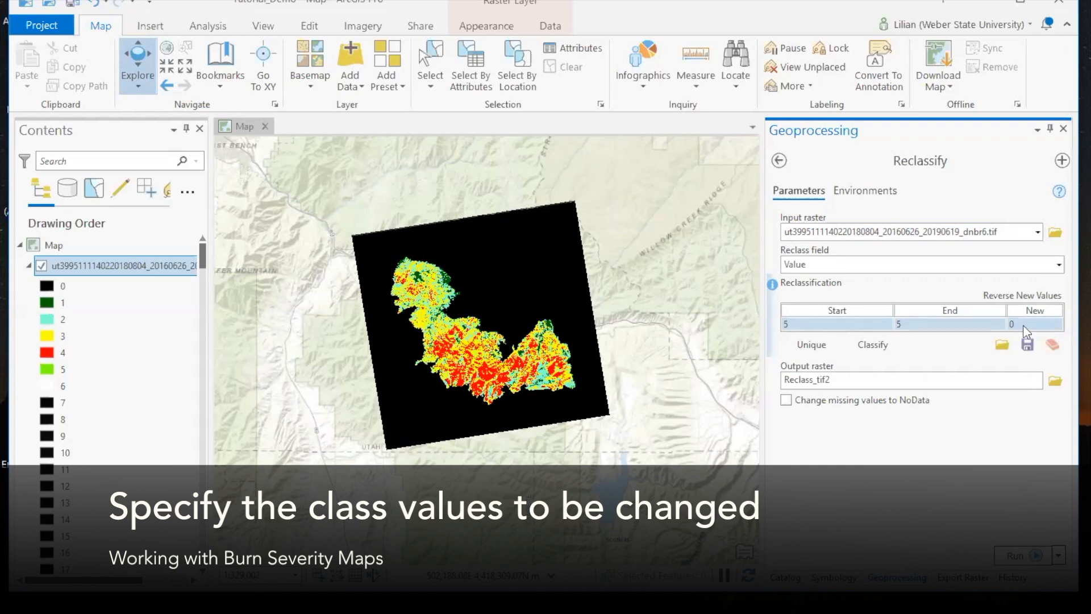
left_click(1025, 325)
type("1")
left_click(1026, 332)
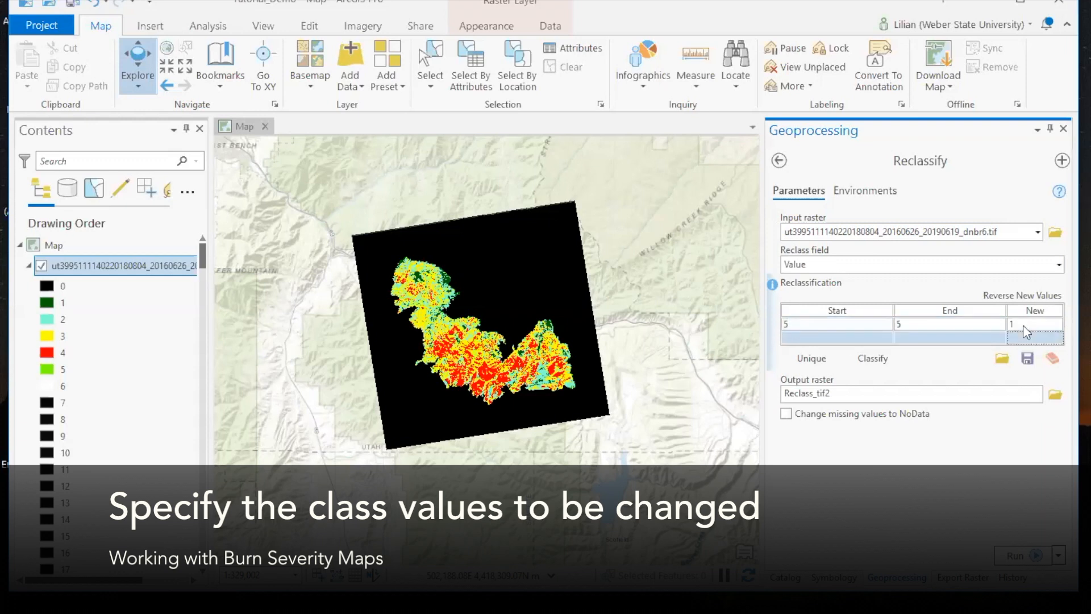
Step: Add a second reclassification row that changes value 6 to 0
left_click(817, 339)
type("6")
left_click(952, 338)
type("6")
left_click(1045, 339)
Step: Set the output raster to coal_hollow_reclass_burnt.tif in Burn_Severity_Maps > MTBS > Coal_Hollow_2018 and run Reclassify
left_click(1055, 396)
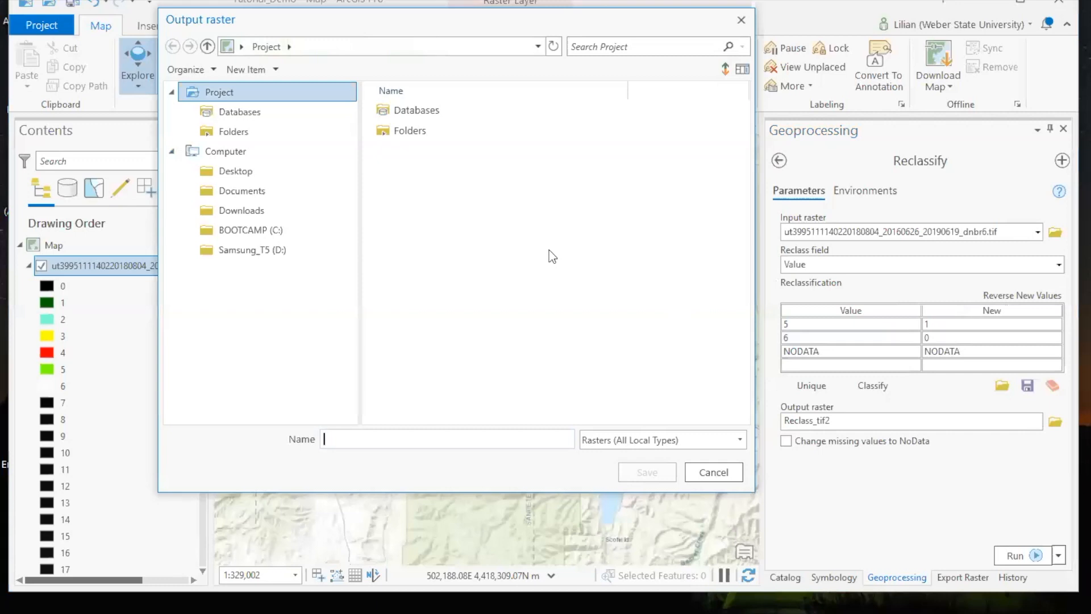
double_click(401, 130)
double_click(407, 135)
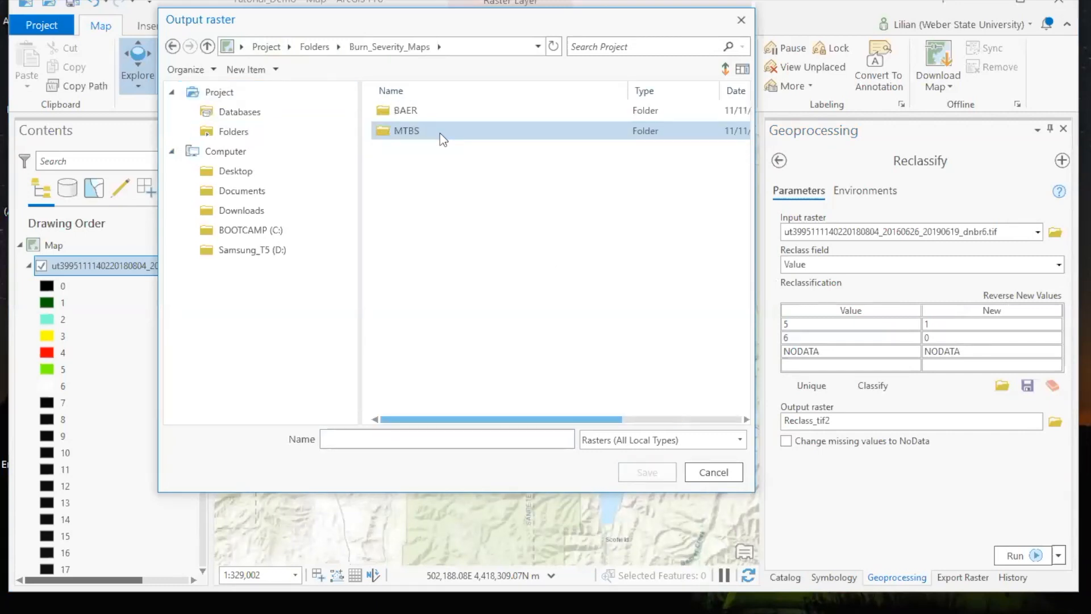
double_click(442, 132)
double_click(444, 110)
left_click(418, 440)
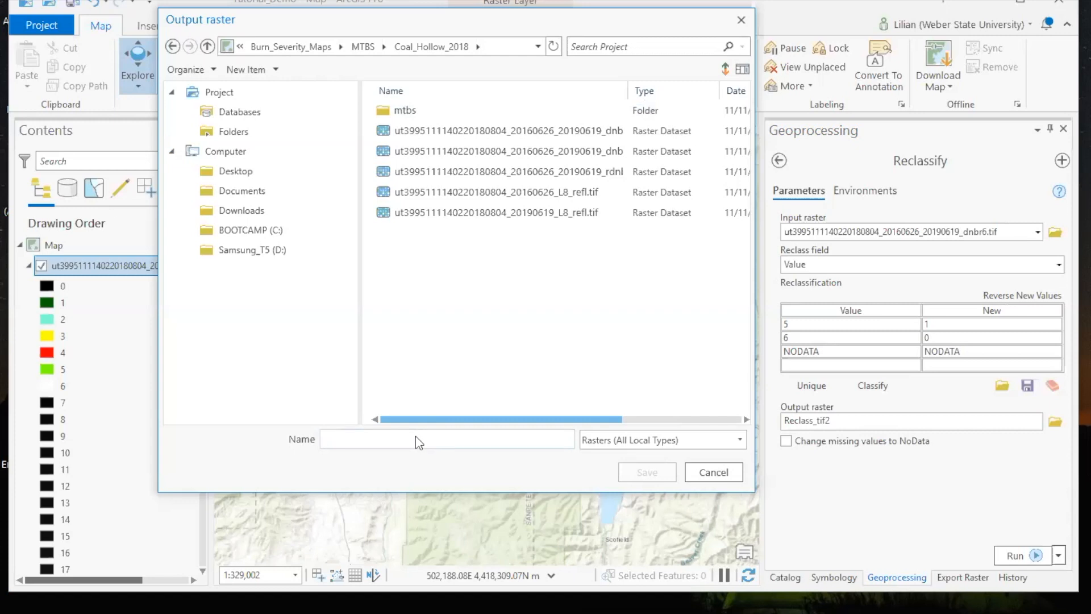
type("coal_hollow")
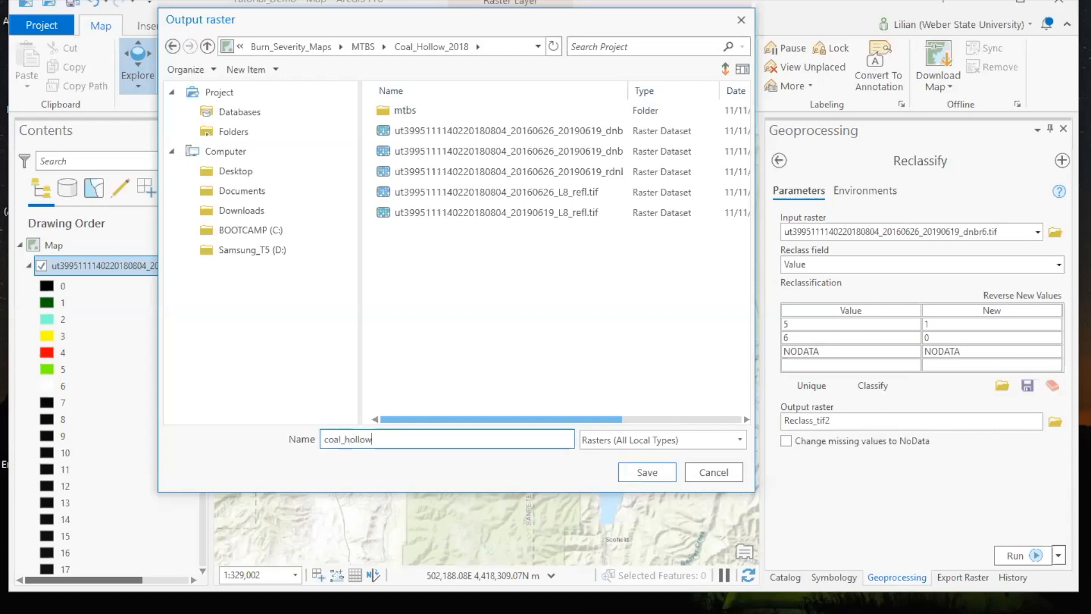
type("_reclass_burnt.tif")
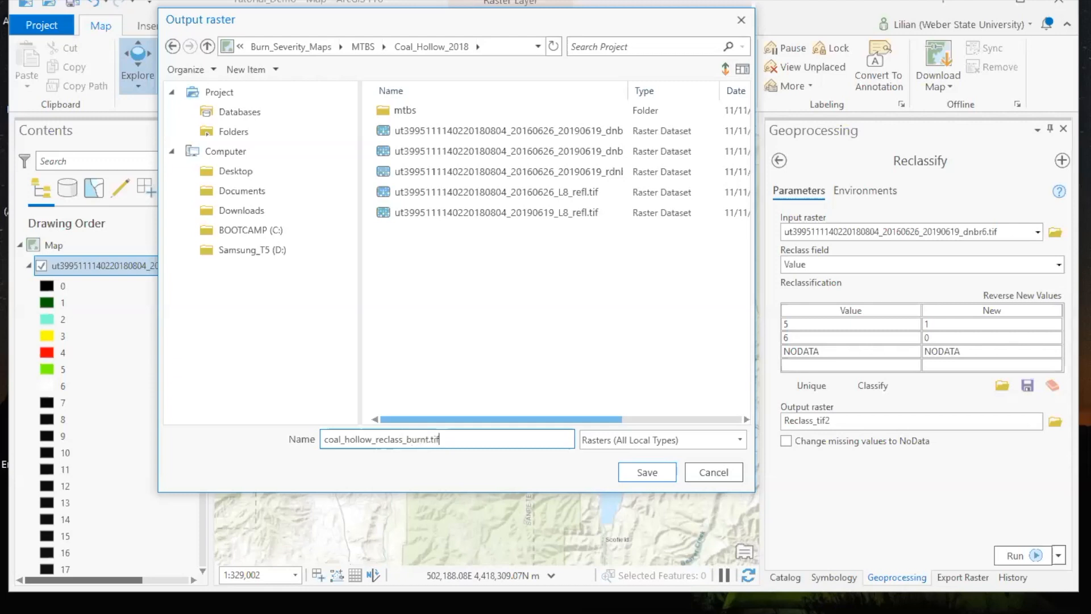
key("Return")
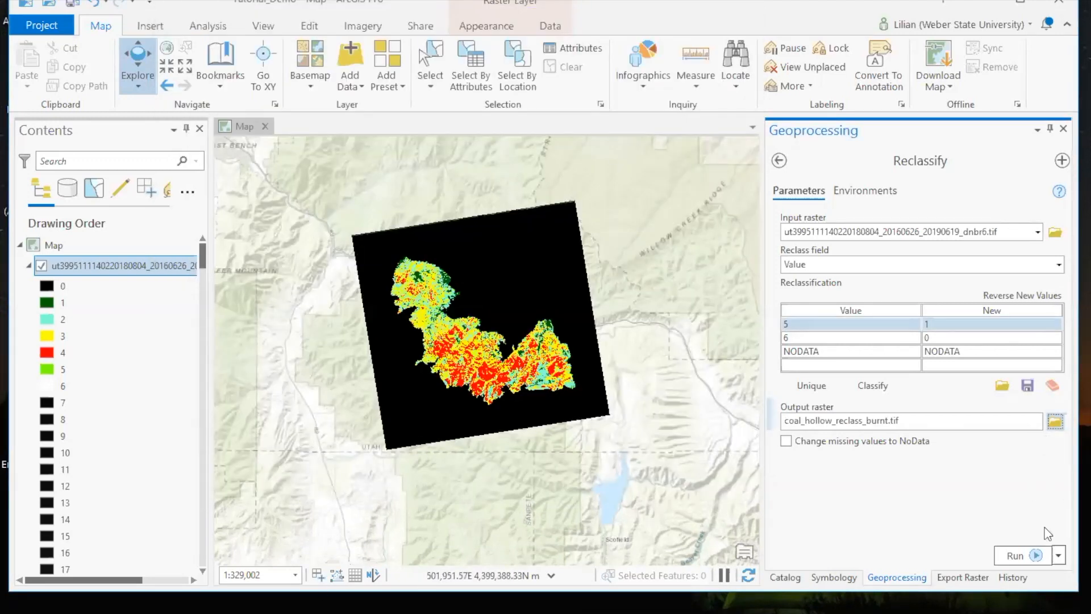
left_click(1032, 555)
mouse_move(1046, 531)
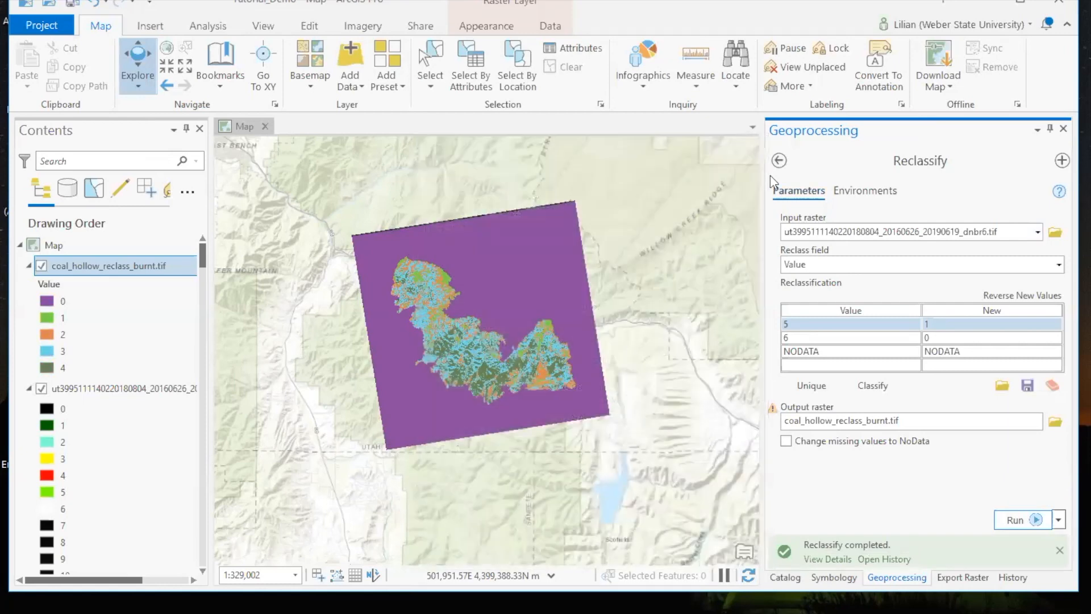
Step: In the symbology of coal_hollow_reclass_burnt.tif, color class 0 black and class 1 dark green
left_click(42, 305)
left_click(43, 306)
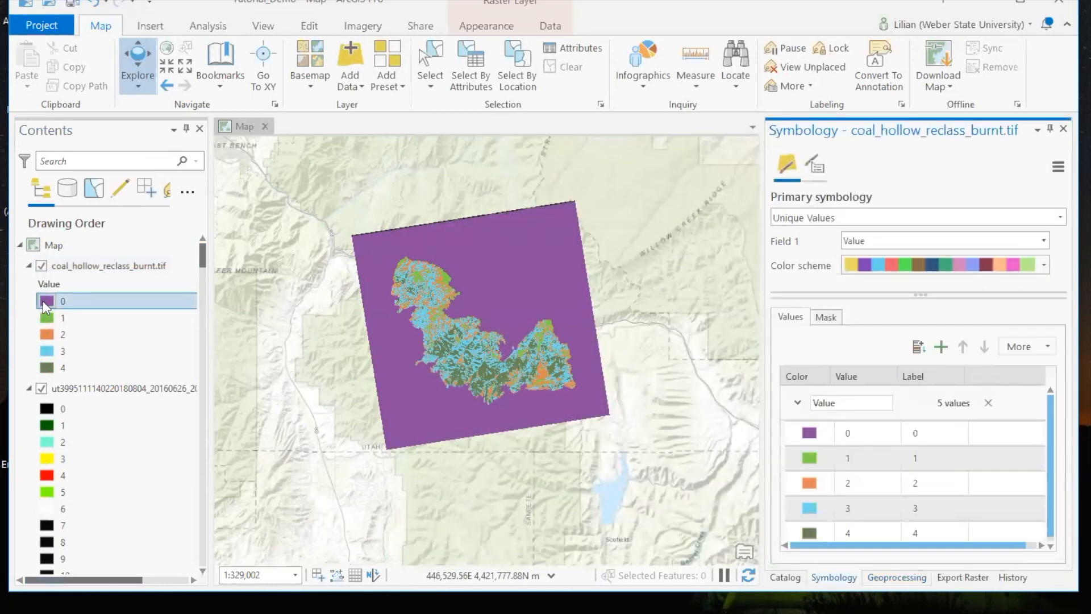
left_click(807, 433)
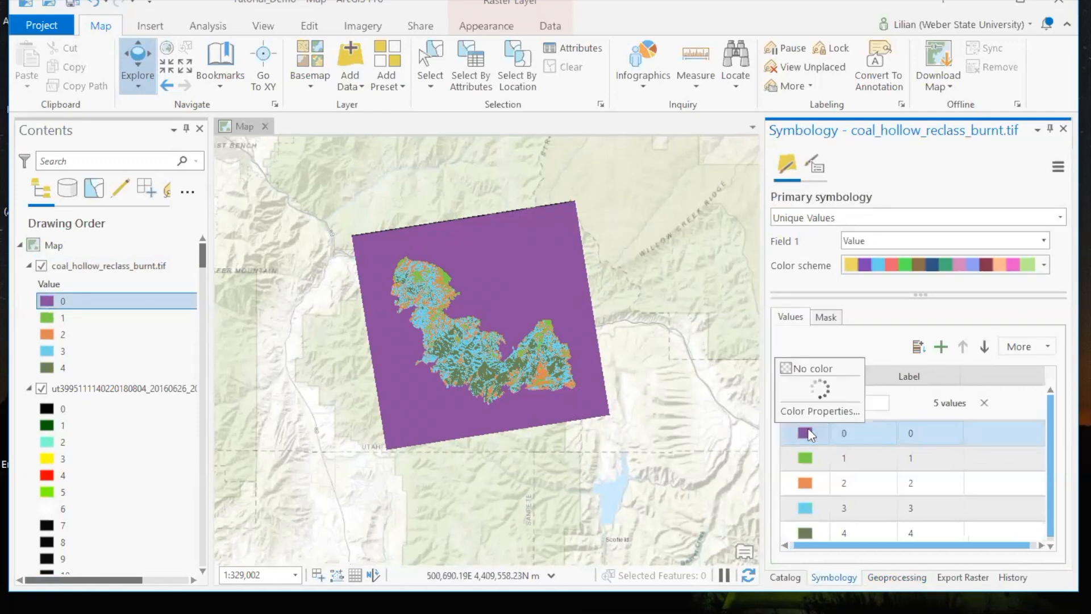
left_click(794, 555)
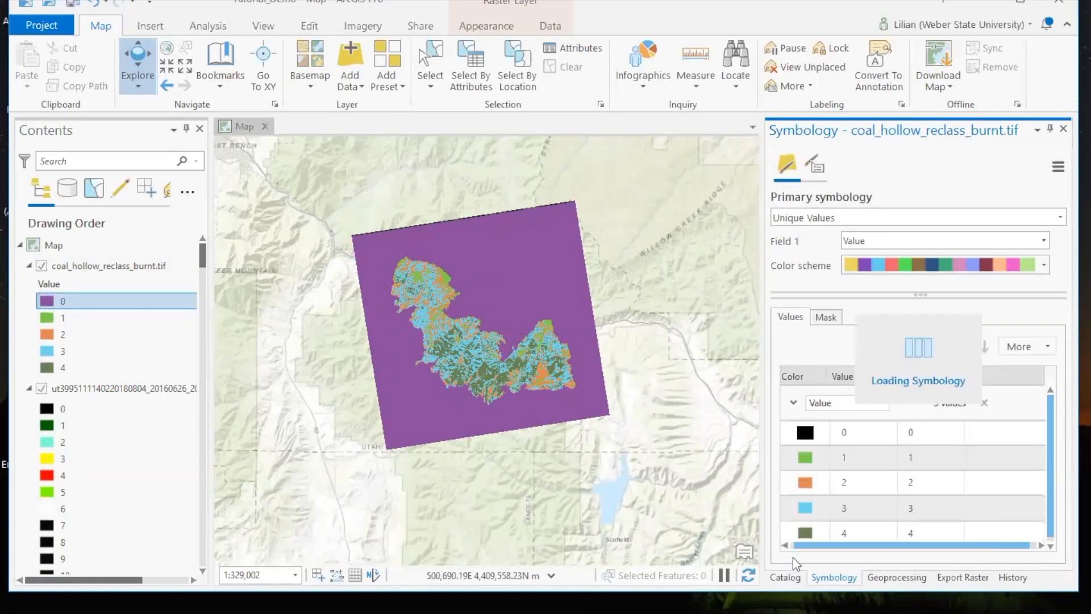
left_click(813, 482)
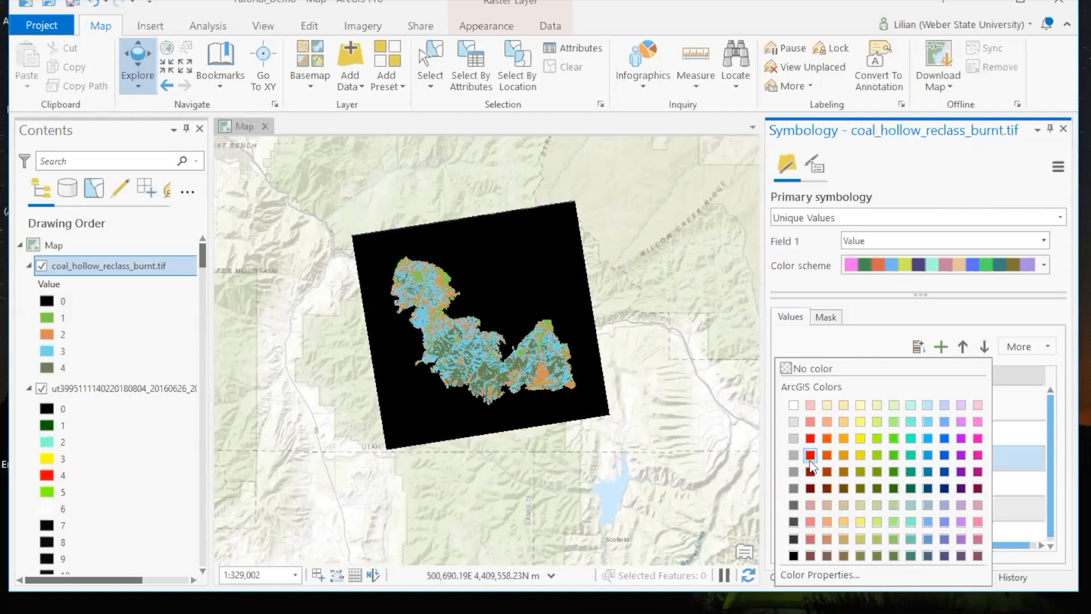
left_click(896, 487)
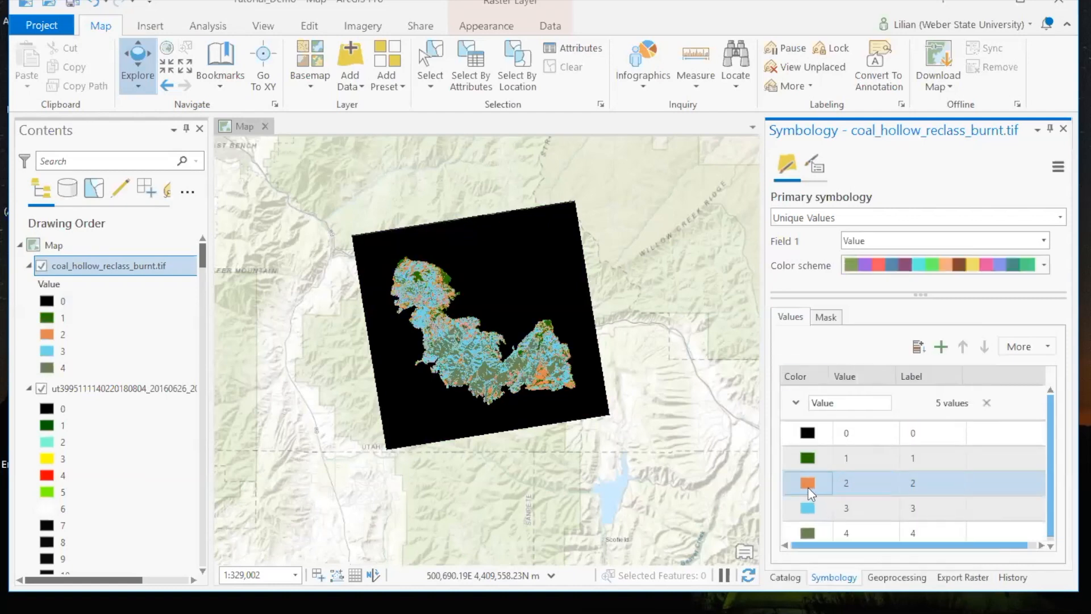
Step: Color class 2 turquoise, class 3 yellow and class 4 red in the reclassified raster's symbology
left_click(808, 487)
left_click(911, 439)
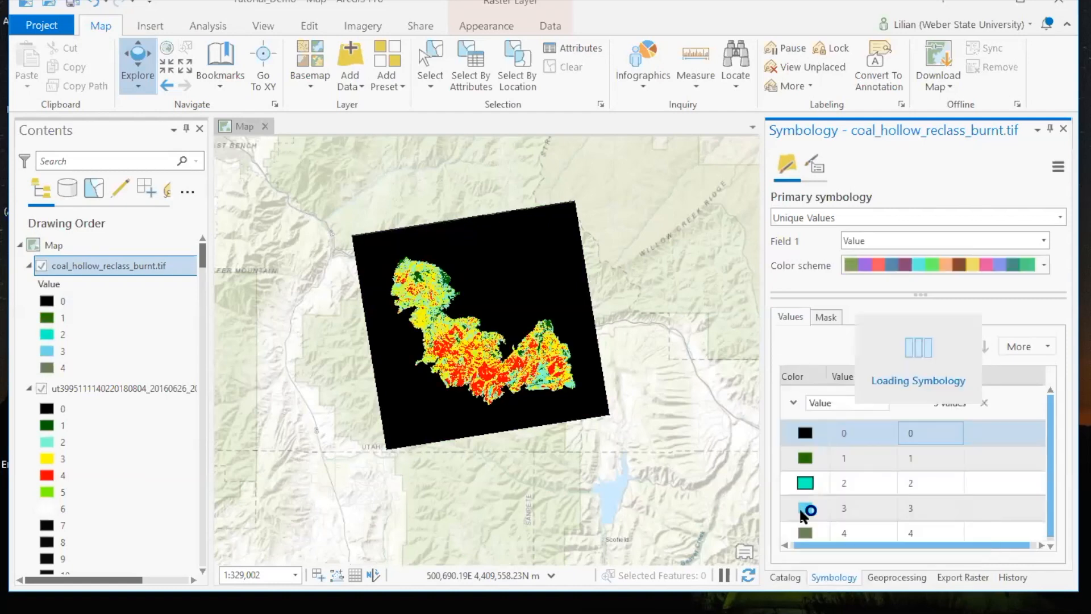
left_click(801, 510)
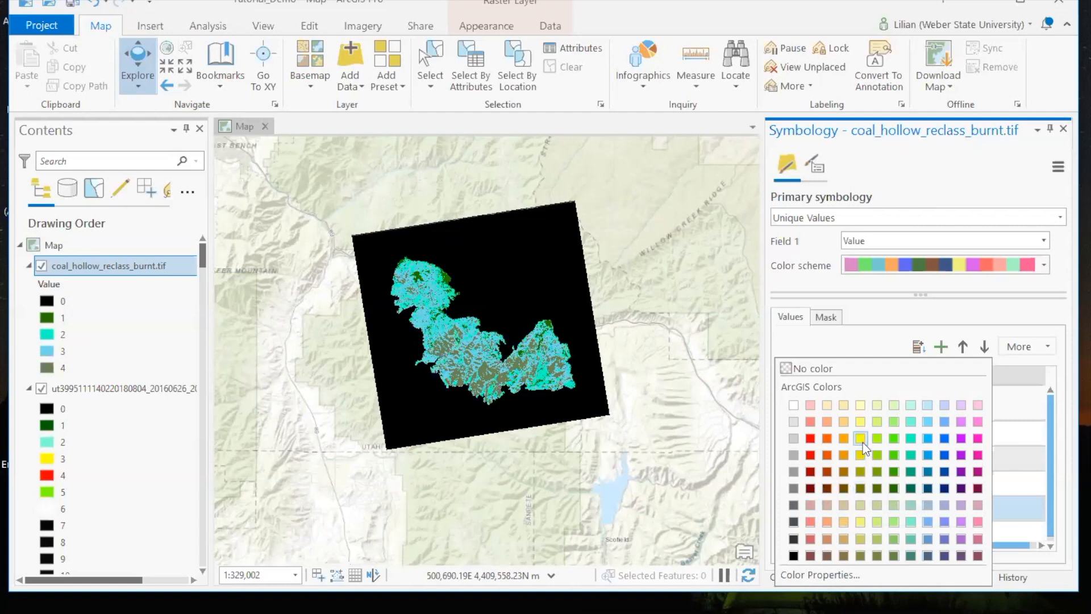
left_click(861, 440)
left_click(807, 532)
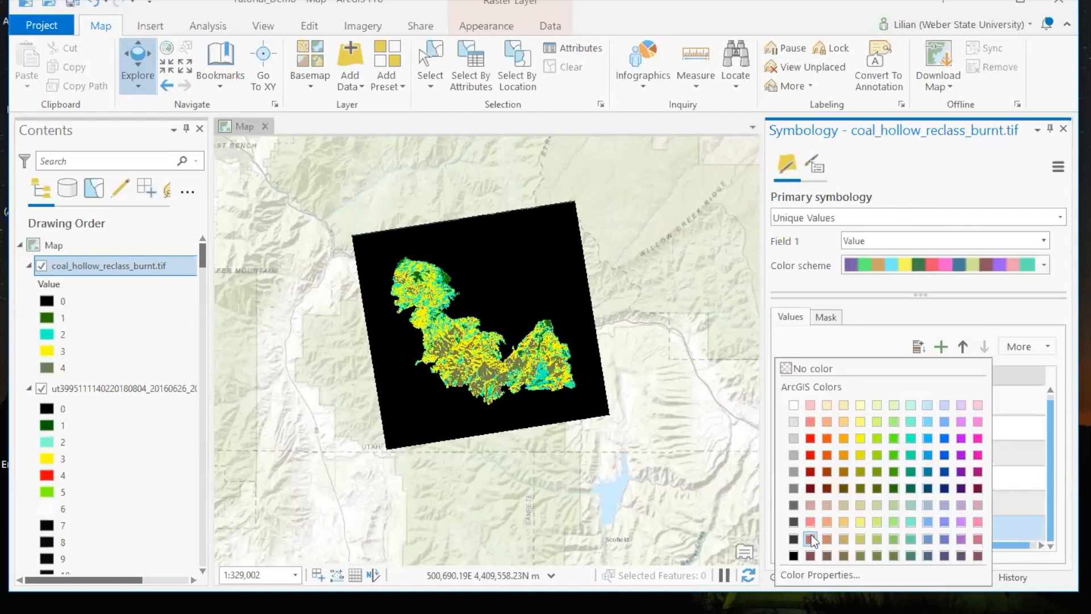
left_click(810, 439)
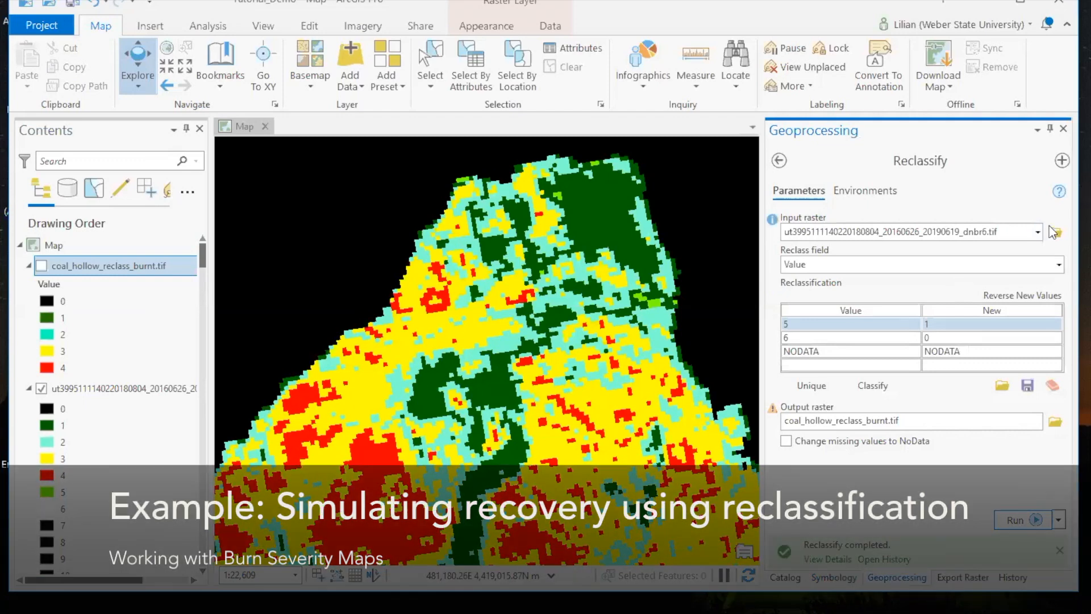
Step: Use coal_hollow_reclass_burnt.tif as the Reclassify input and set the first reclassification row to change value 2 to 1
left_click(1038, 231)
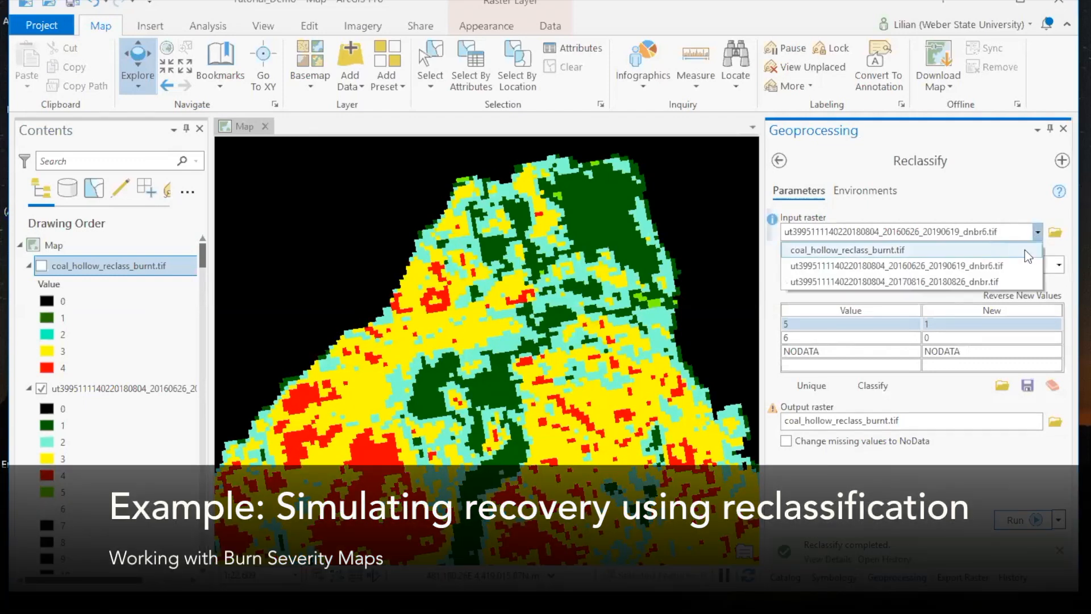
left_click(1025, 250)
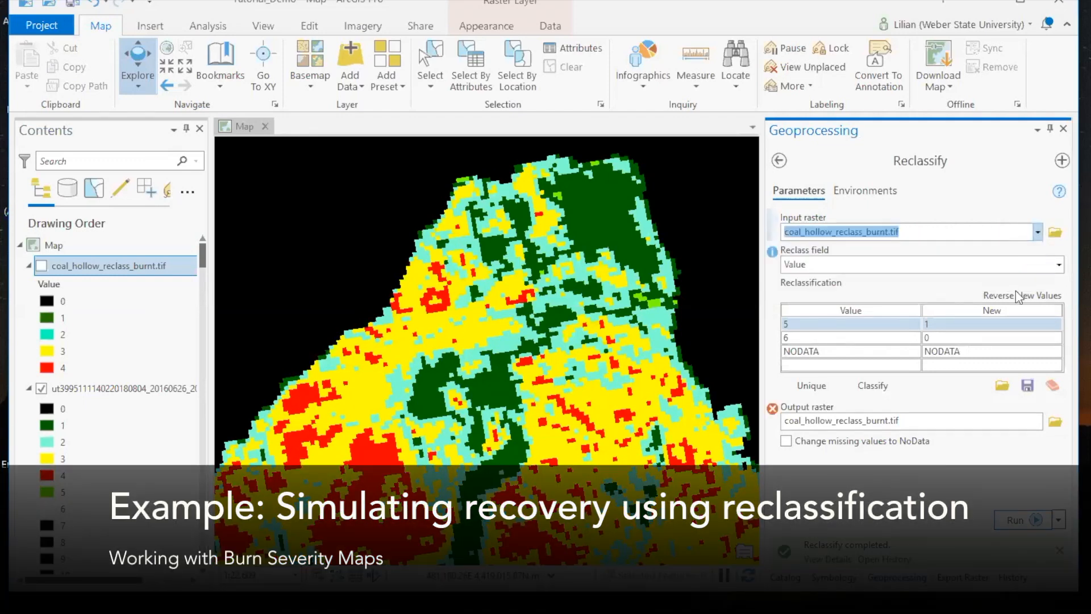
left_click(835, 328)
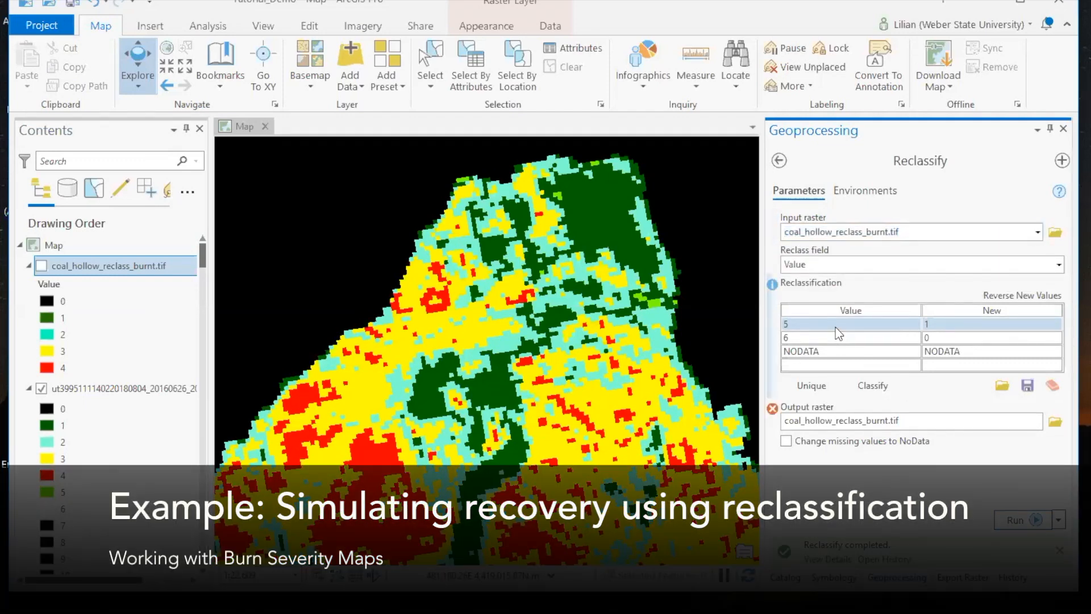
double_click(797, 322)
type("2")
Step: Set the second reclassification row to change value 3 to 2
left_click(811, 337)
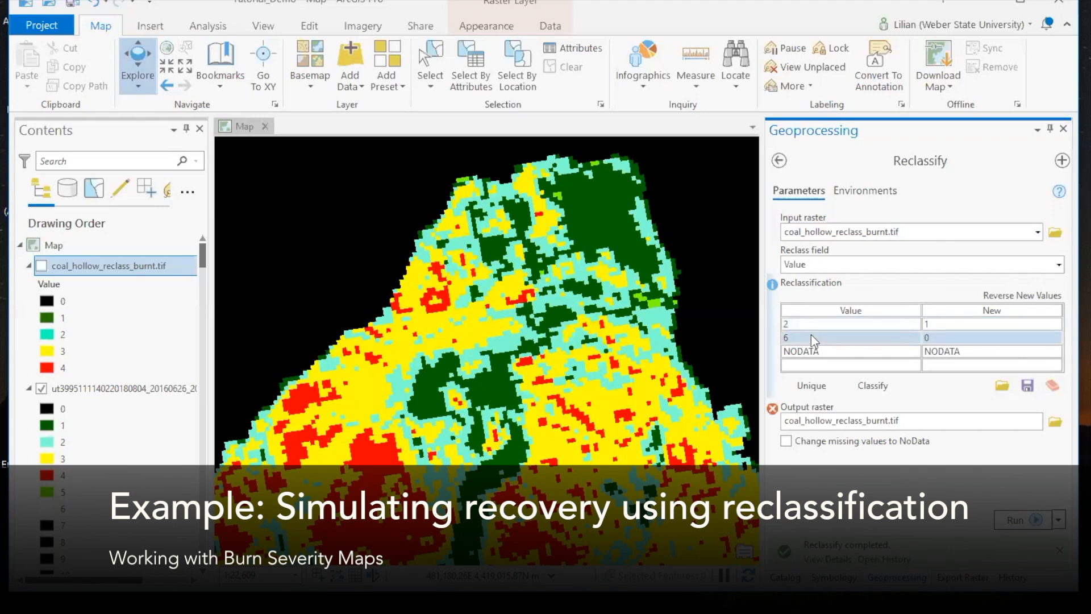
double_click(811, 336)
type("3")
double_click(942, 339)
type("2")
Step: Replace the NODATA entries in the third reclassification row so that value 4 changes to 3
left_click(857, 351)
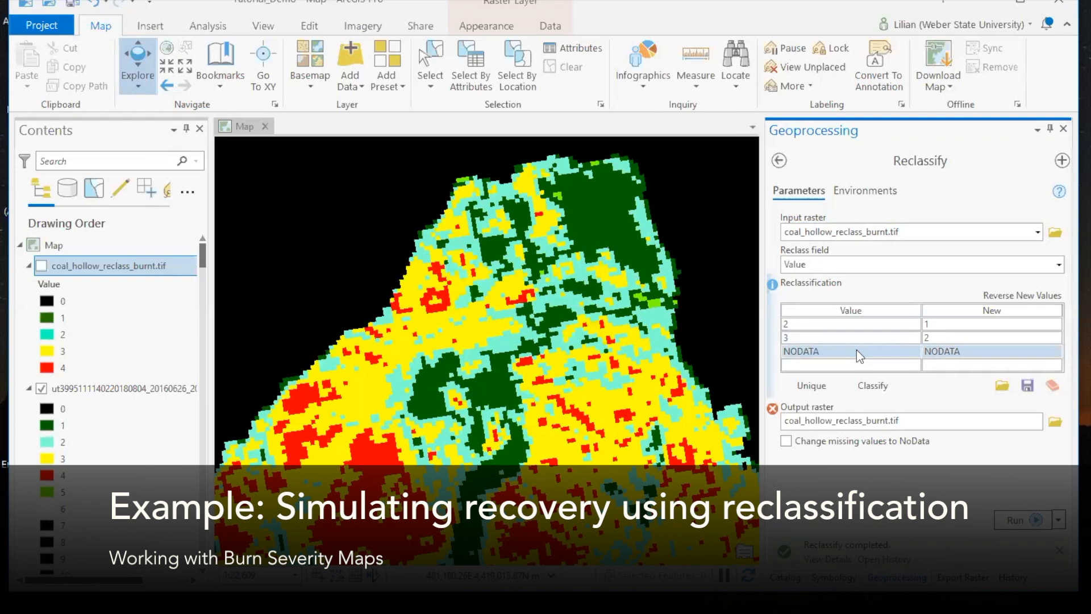
double_click(857, 350)
type("4")
double_click(943, 352)
type("3")
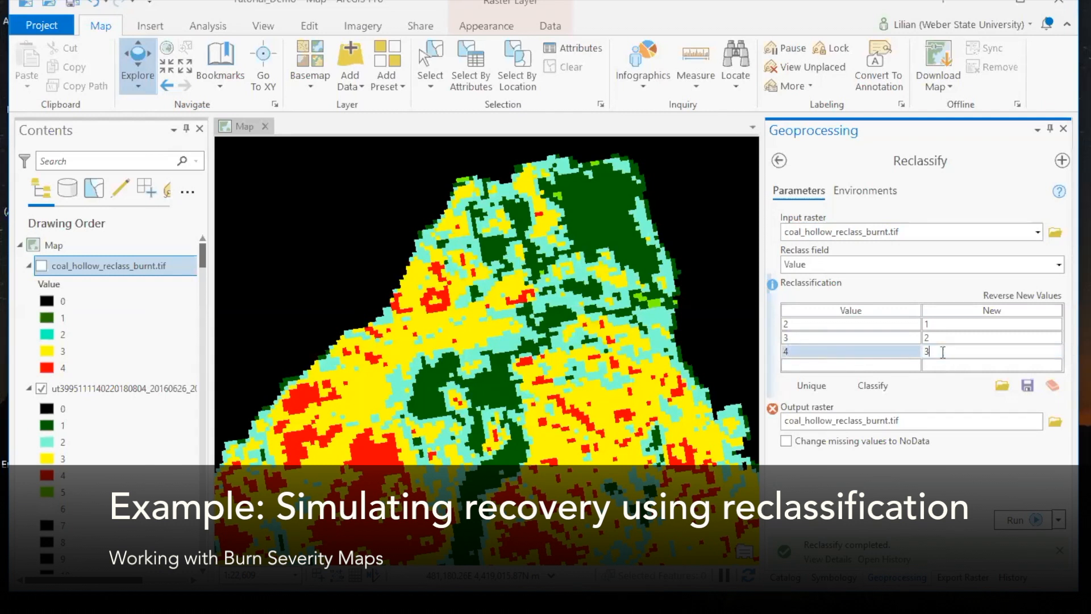
left_click(950, 365)
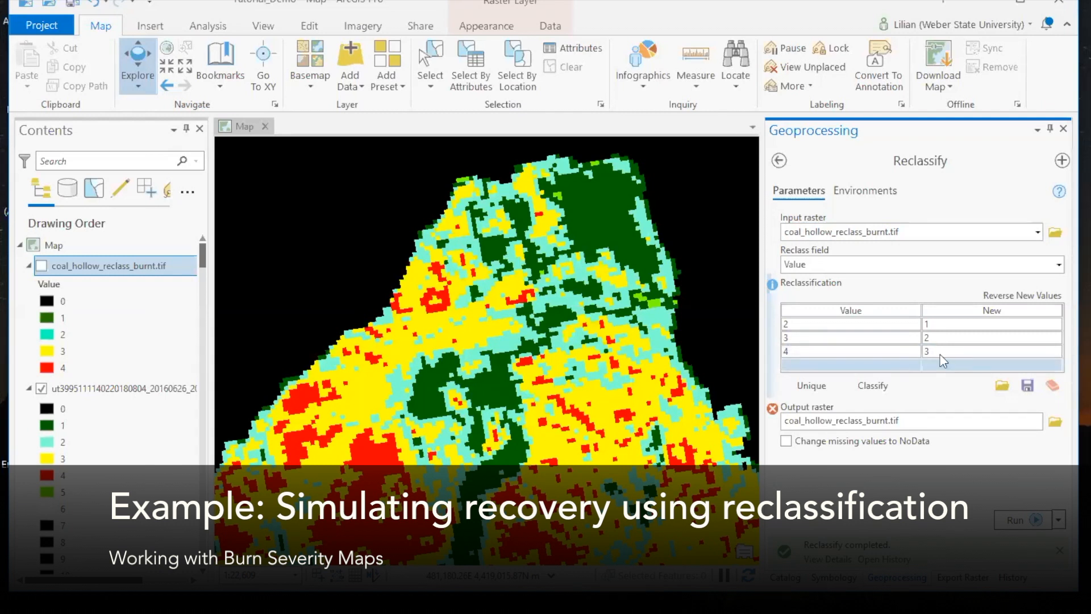
Step: Set the output raster to coal_hollow_shift1.tif in Burn_Severity_Maps > MTBS > Coal_Hollow_2018 and run Reclassify
left_click(1054, 435)
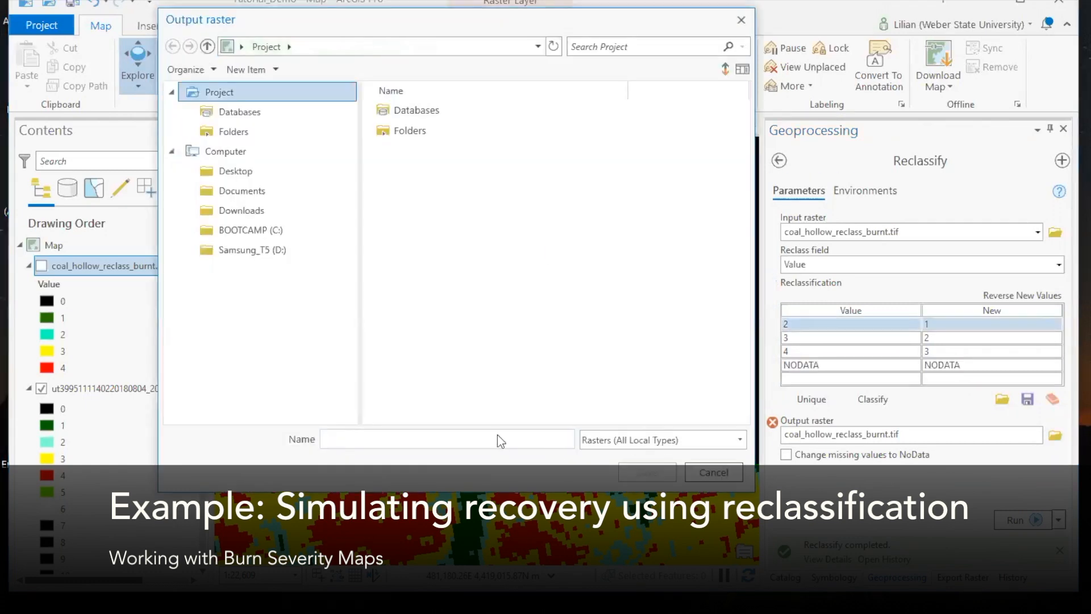
double_click(463, 130)
double_click(464, 130)
double_click(464, 127)
double_click(466, 112)
left_click(389, 438)
type("coal_hollow_shift1")
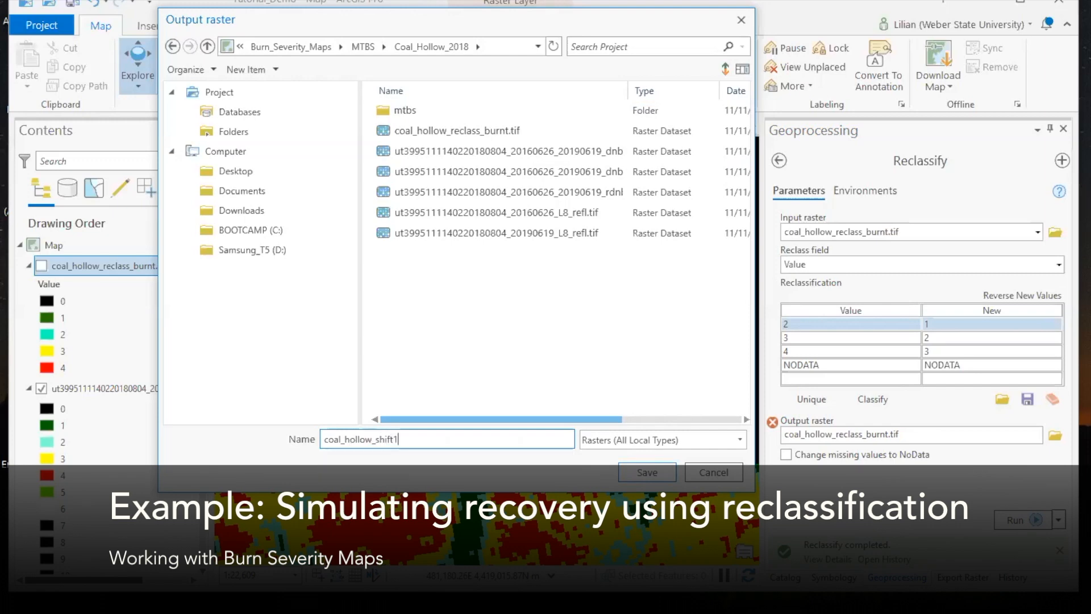
left_click(647, 472)
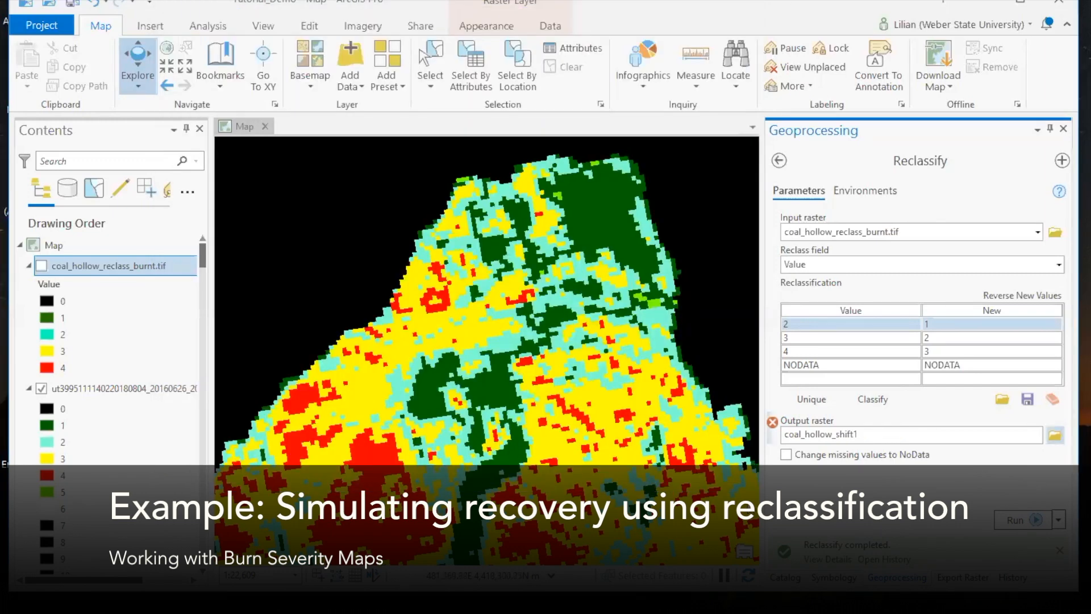
type(".tif")
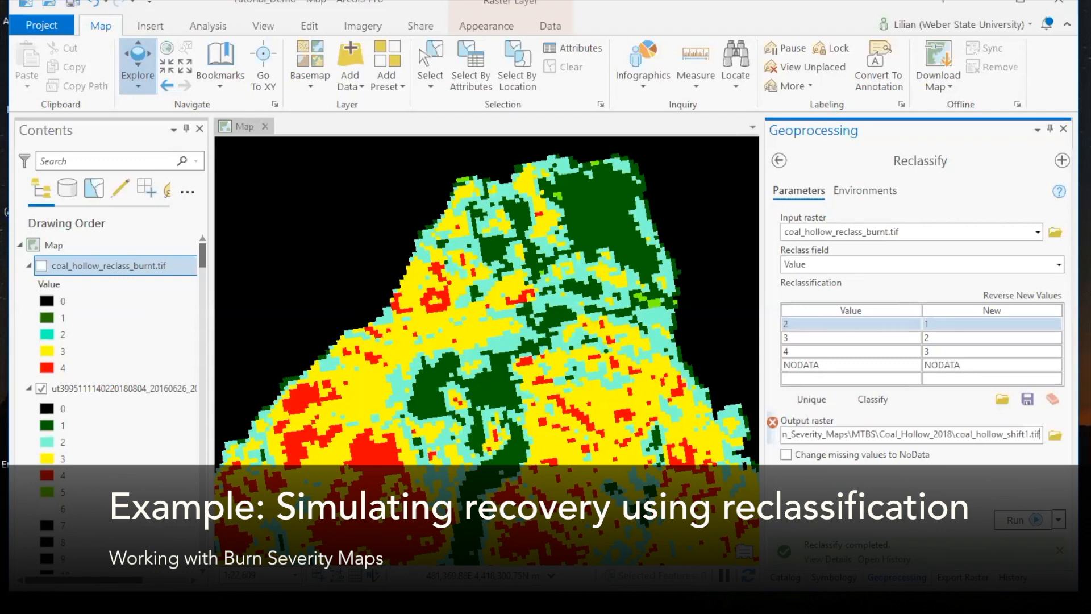
key("Tab")
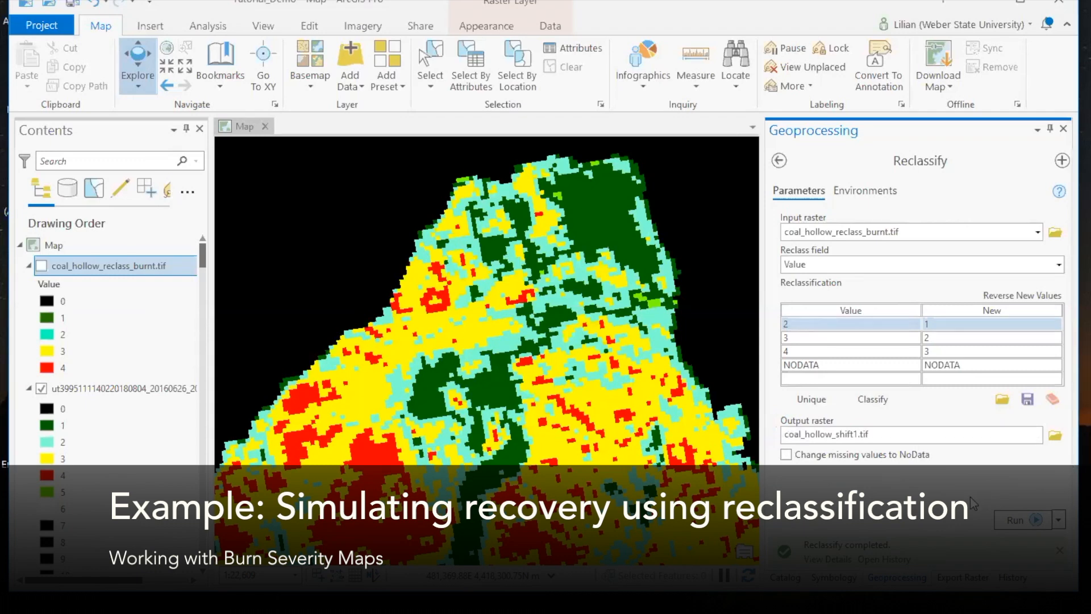
left_click(1011, 521)
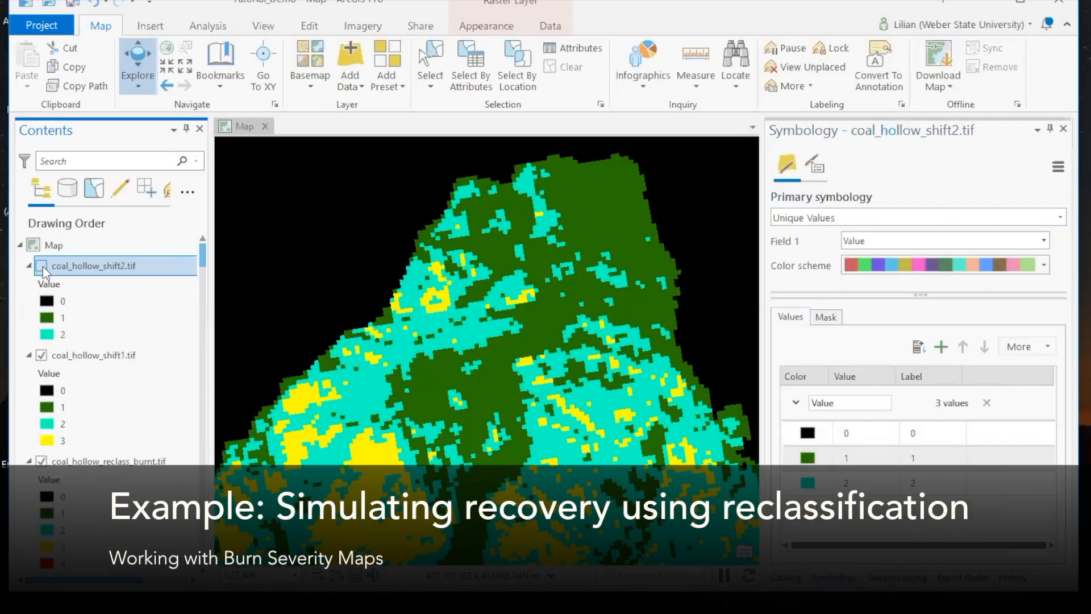
Step: Show the coal_hollow_shift2.tif layer on the map and view the whole burn area
left_click(42, 266)
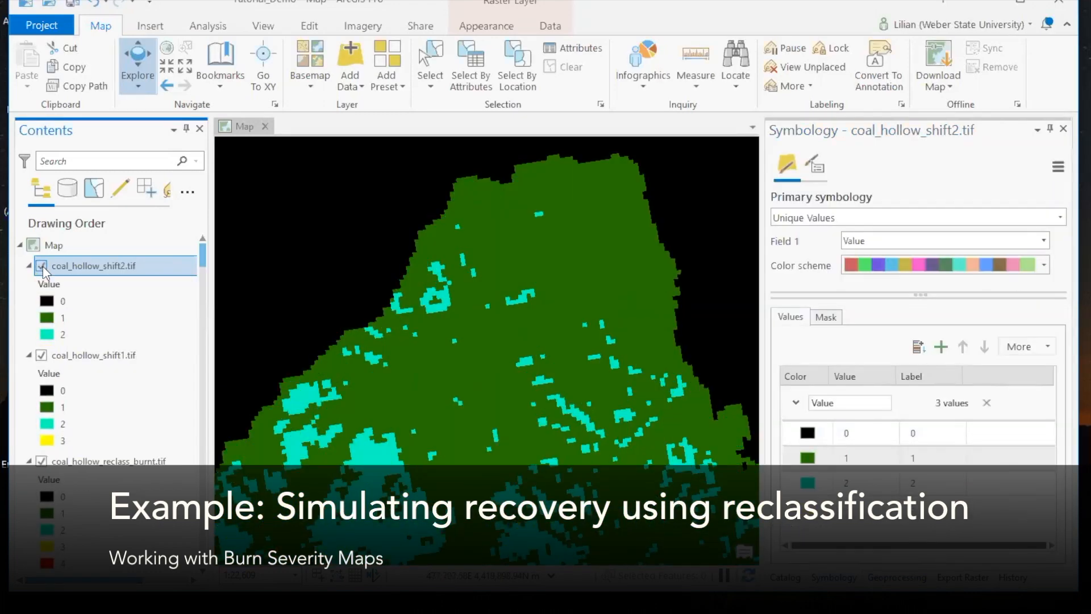
scroll(626, 451, "down", 5)
scroll(625, 353, "up", 3)
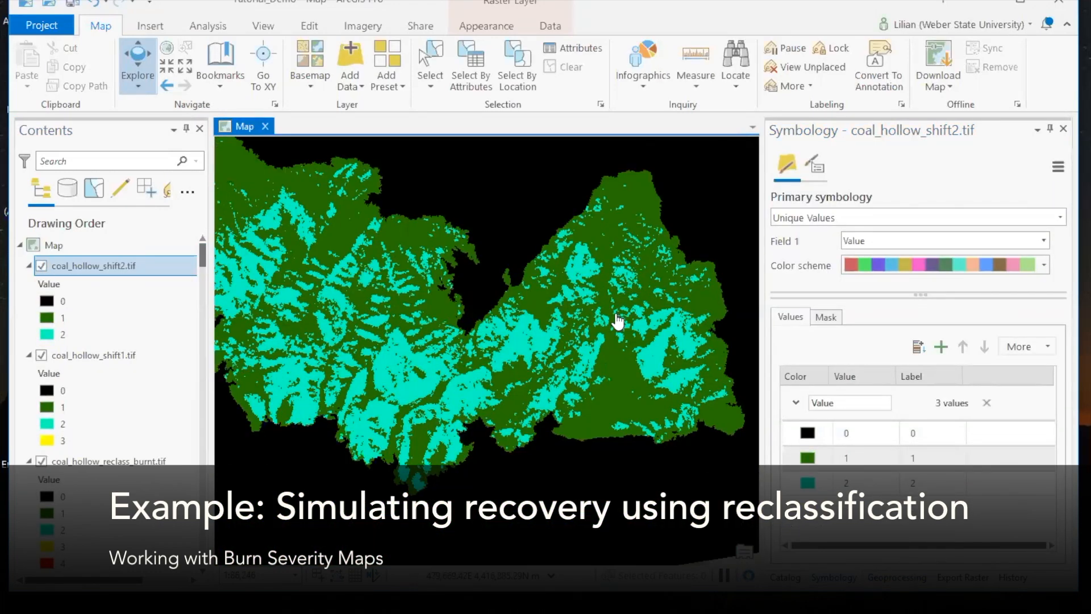
scroll(618, 321, "down", 2)
Step: Compare the burnt raster with the recovery stages by hiding and reshowing coal_hollow_shift1.tif and coal_hollow_shift2.tif
left_click(42, 357)
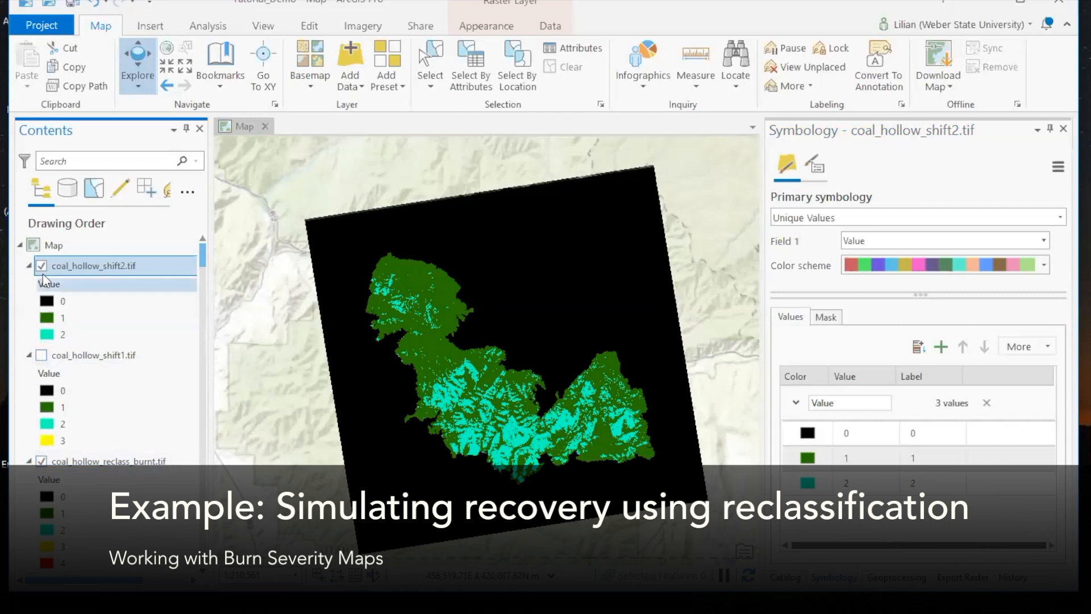
left_click(41, 265)
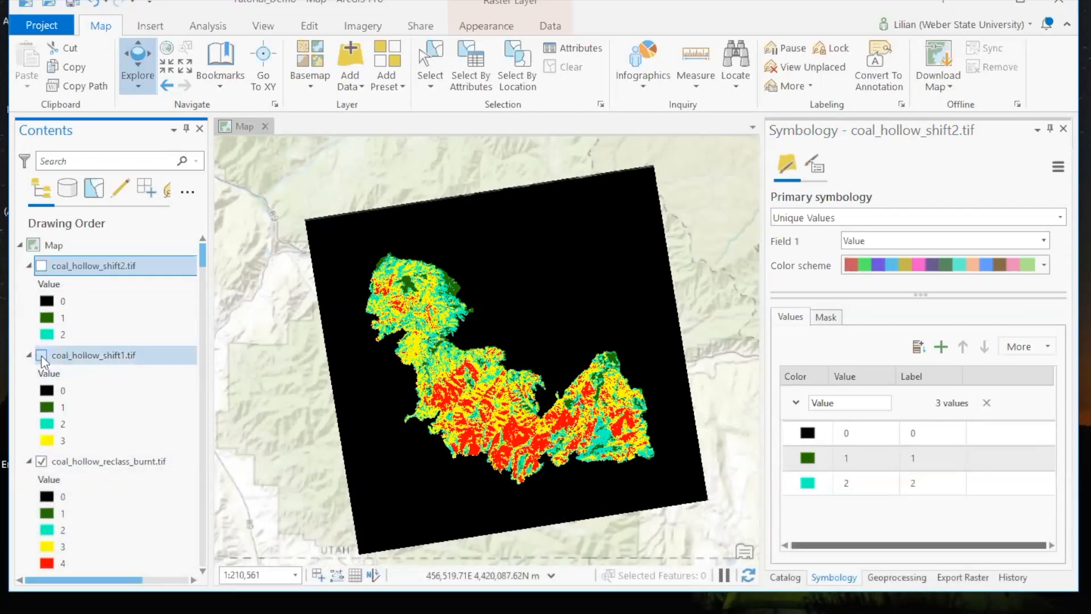
left_click(41, 355)
left_click(41, 266)
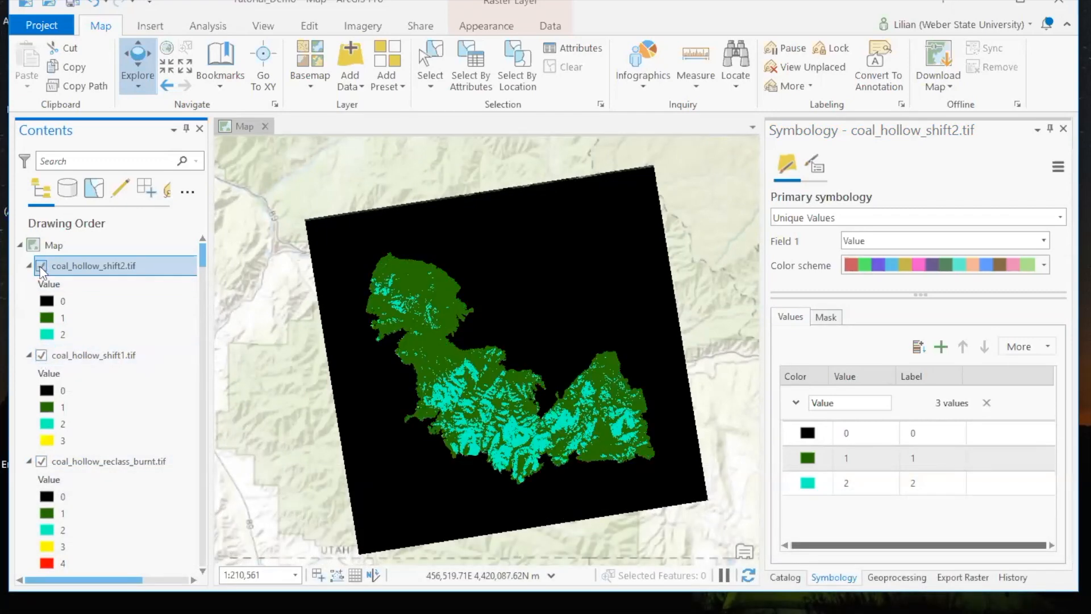